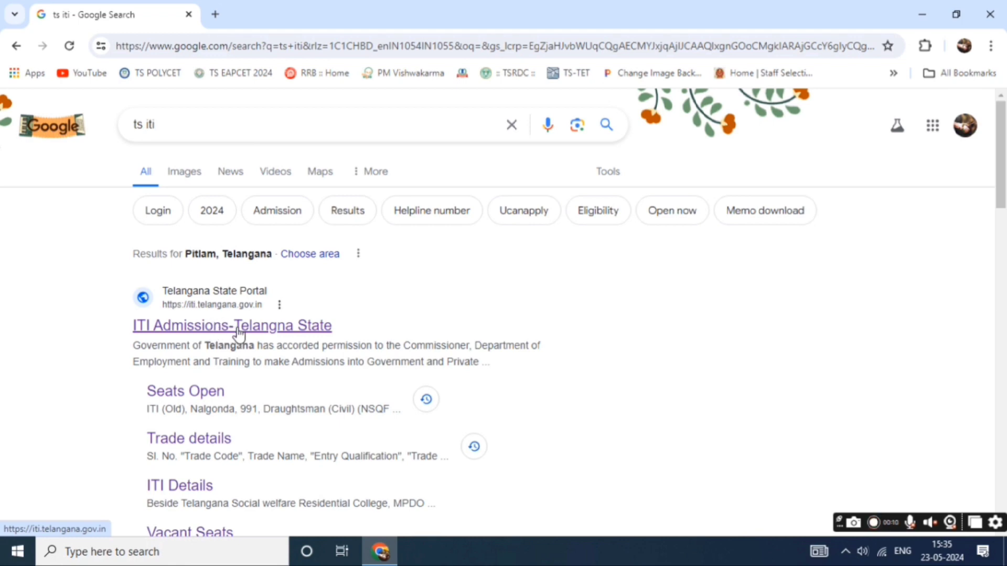
Open the 'ITI Admissions-Telangana State' search result for iti.telangana.gov.in.
click(239, 327)
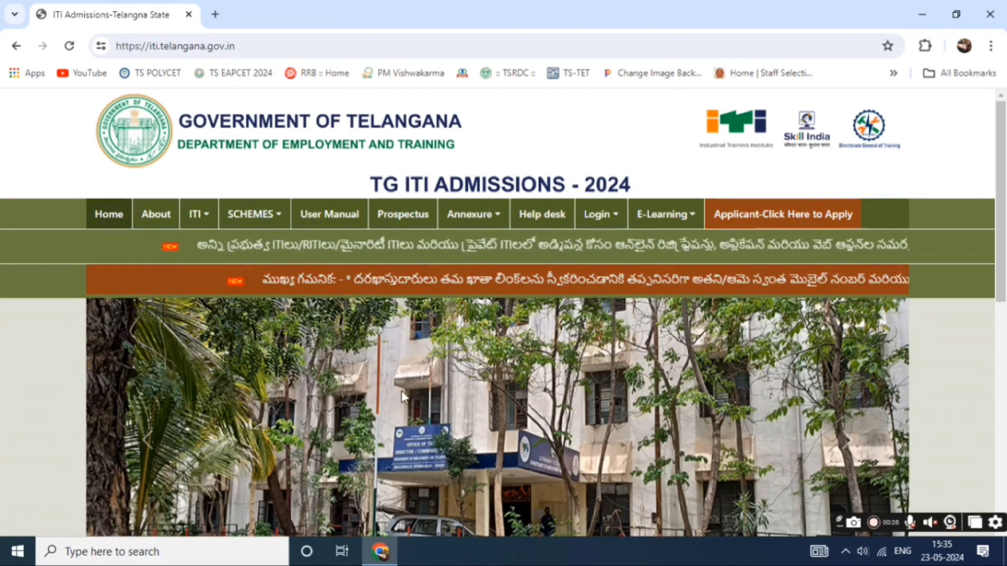
Go to Seats Open from the ITI menu and view its table of open seats.
click(198, 215)
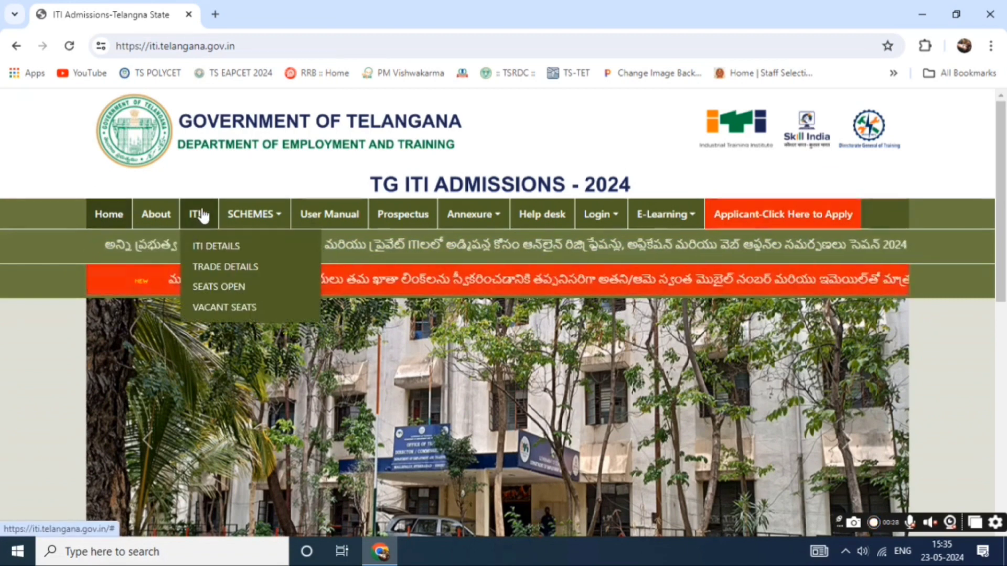
click(229, 293)
scroll(540, 278, down, 4)
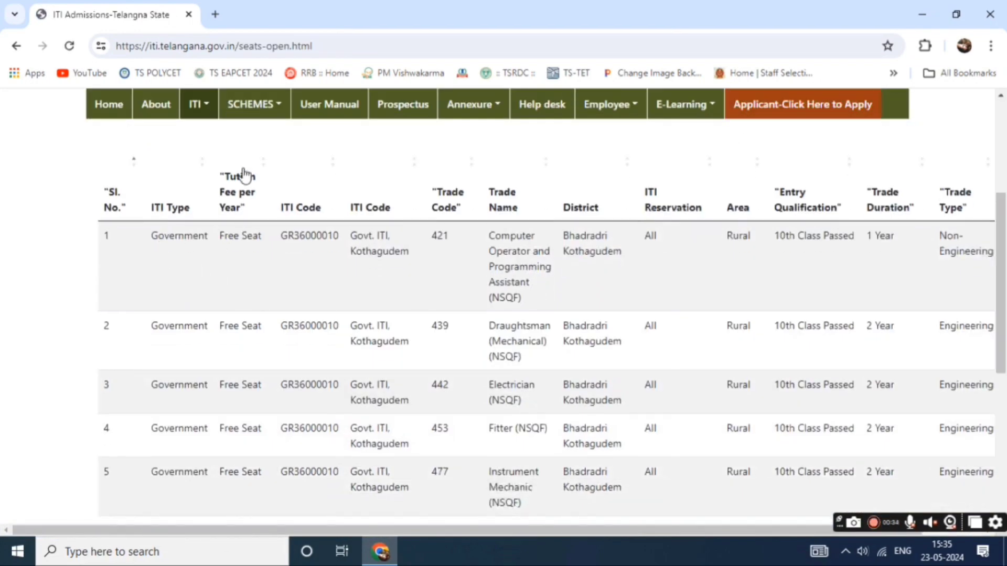
scroll(779, 279, up, 5)
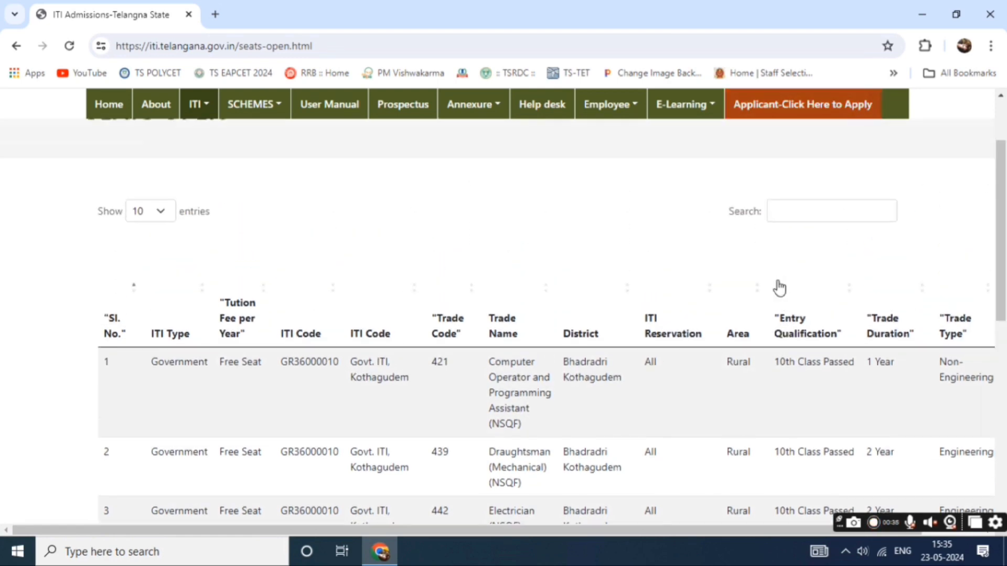
Search the seats table for 'sangareddy', correcting the typos in the search term.
click(804, 337)
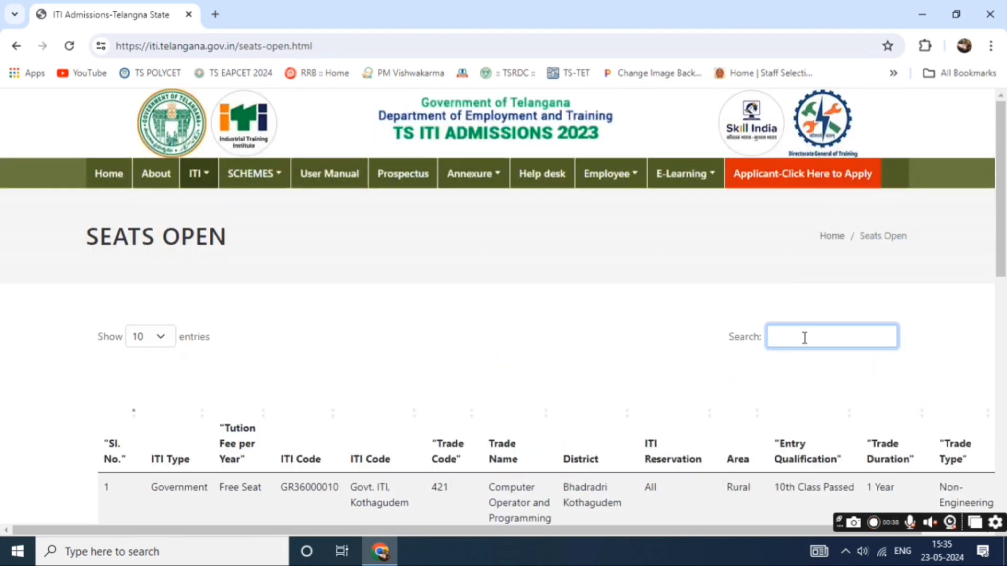
text(sangaredddy)
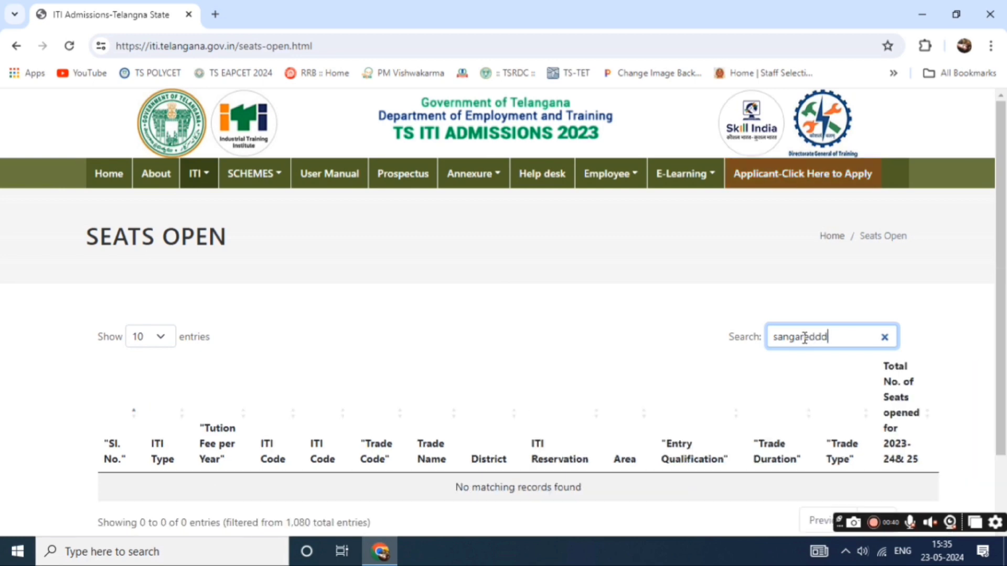
key(BackSpace)
key(BackSpace)
key(BackSpace)
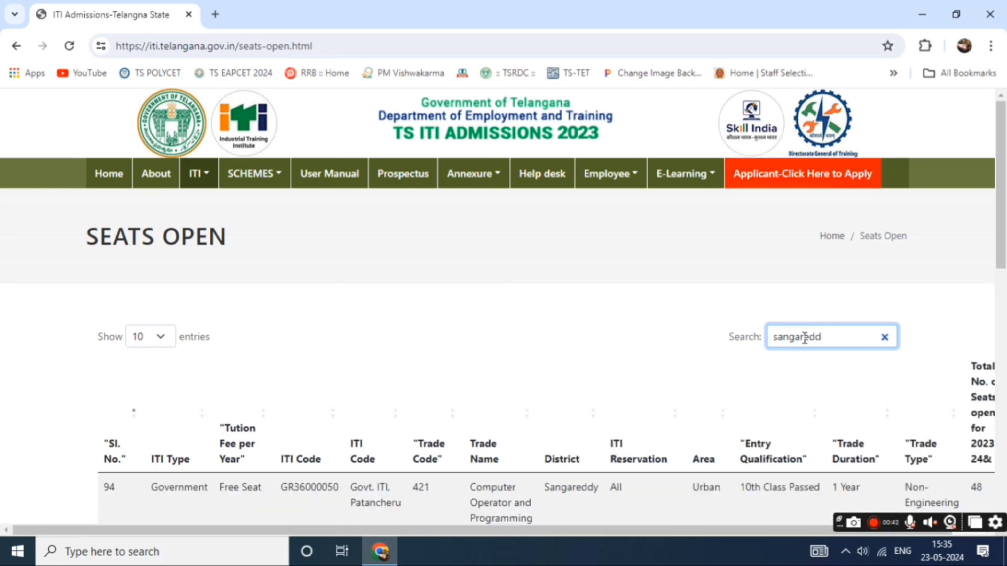
text(dt)
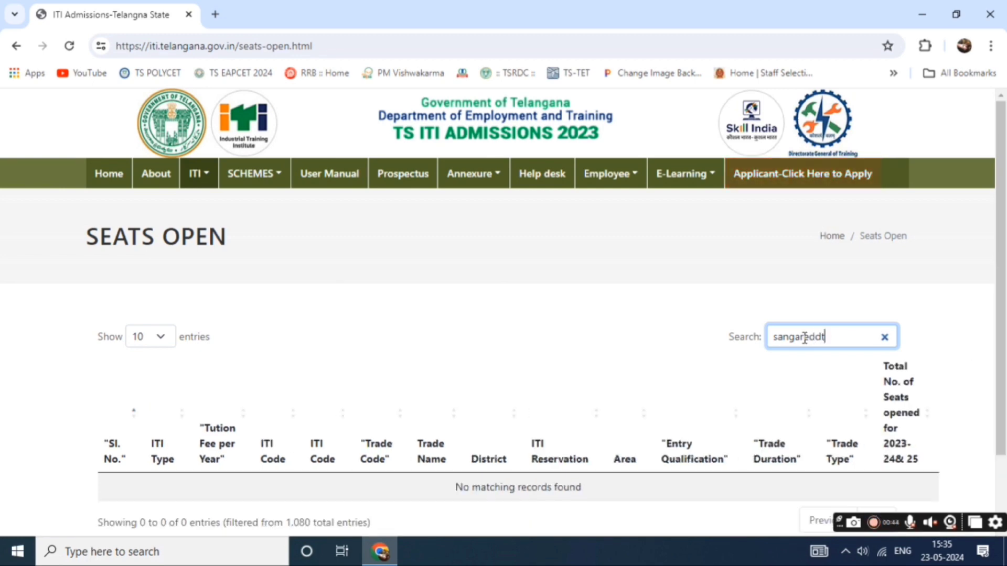
key(BackSpace)
text(y)
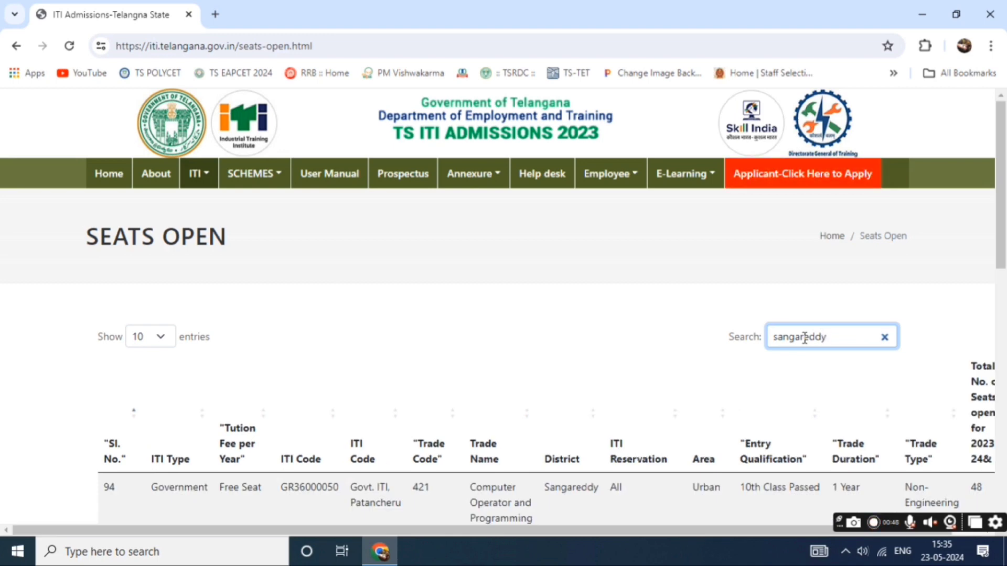
scroll(724, 359, down, 3)
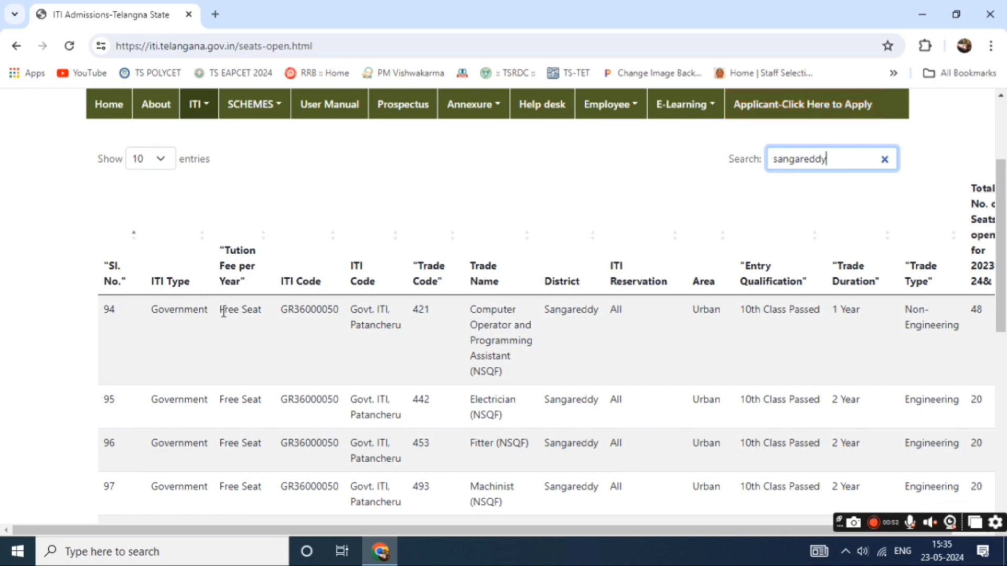
Highlight row 94's tuition fee, trade code 421, qualification, trade name and 1 Year duration.
drag(224, 311, 285, 314)
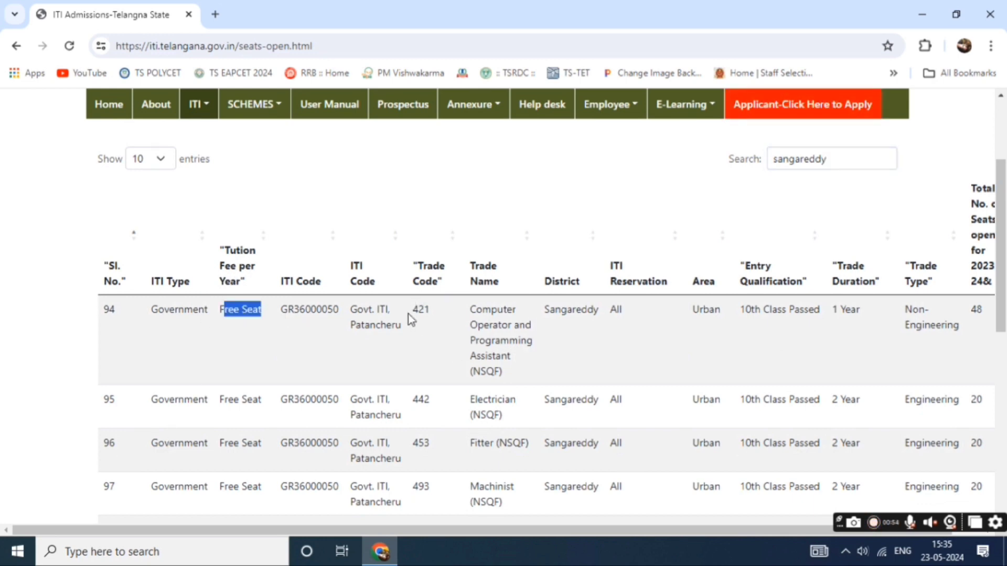
drag(411, 311, 490, 308)
drag(712, 336, 810, 335)
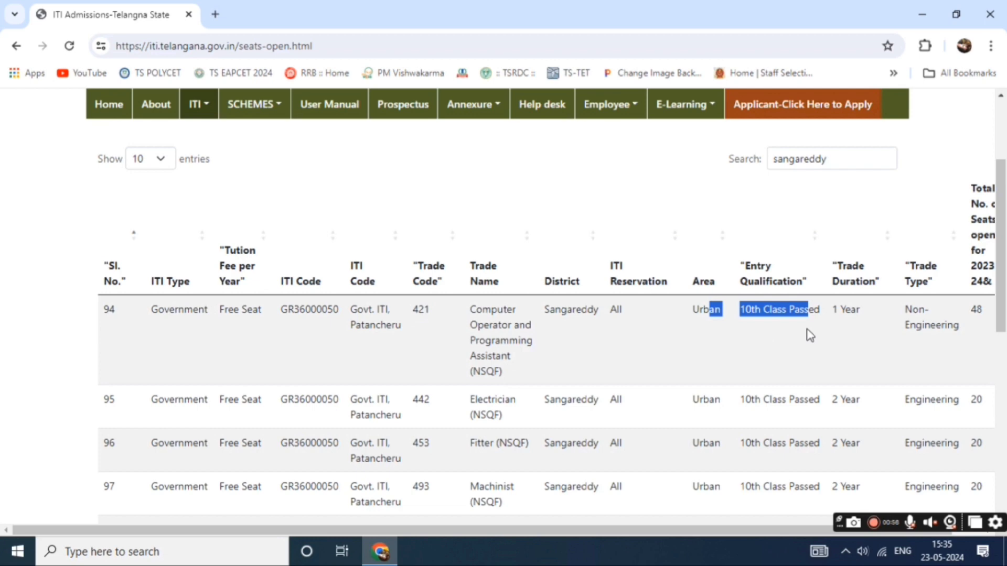
click(866, 329)
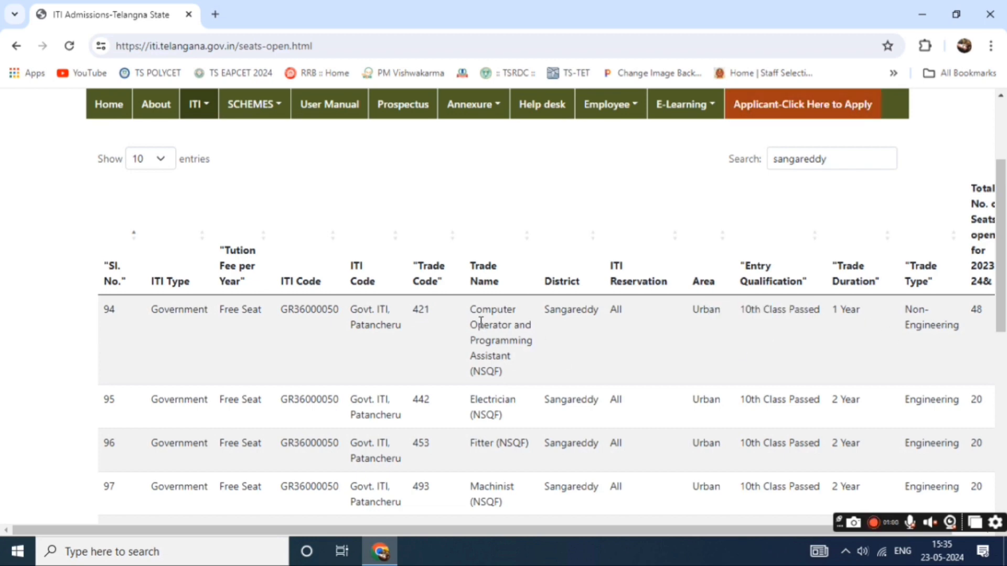
drag(489, 365, 507, 373)
click(507, 382)
drag(835, 307, 853, 304)
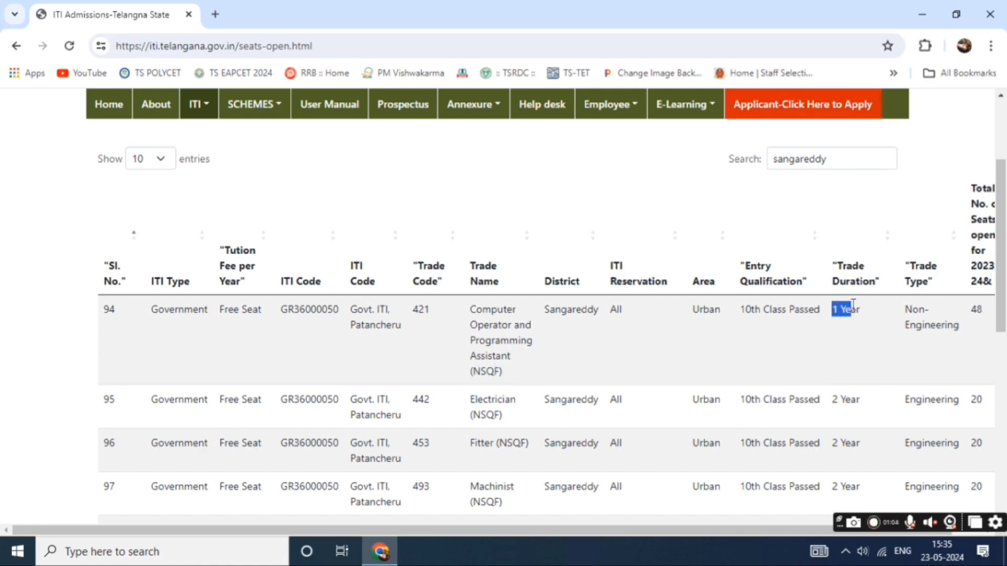
Browse page 3 of the Sangareddy results, noting the Government type in row 341.
scroll(388, 401, down, 8)
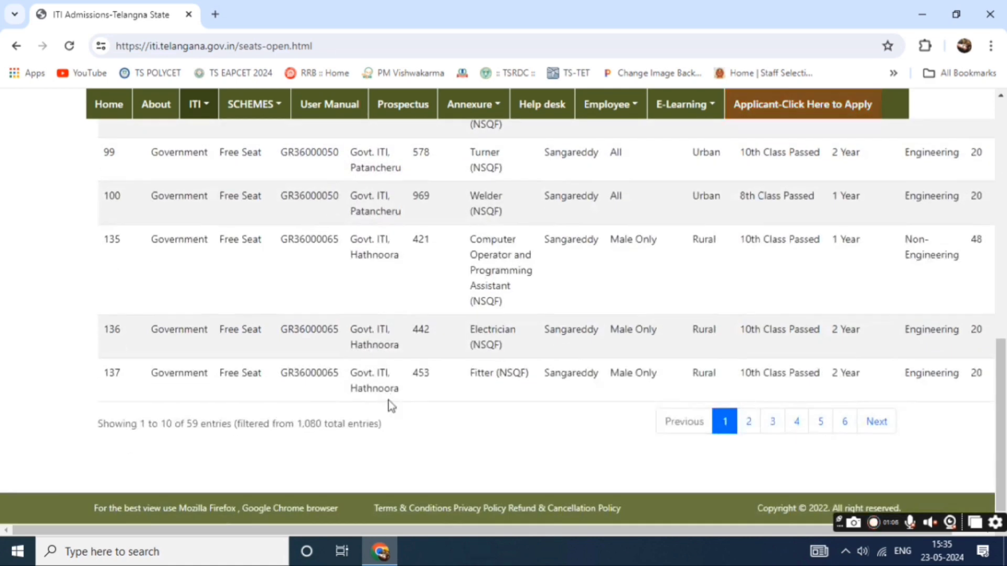
click(774, 425)
scroll(213, 347, up, 10)
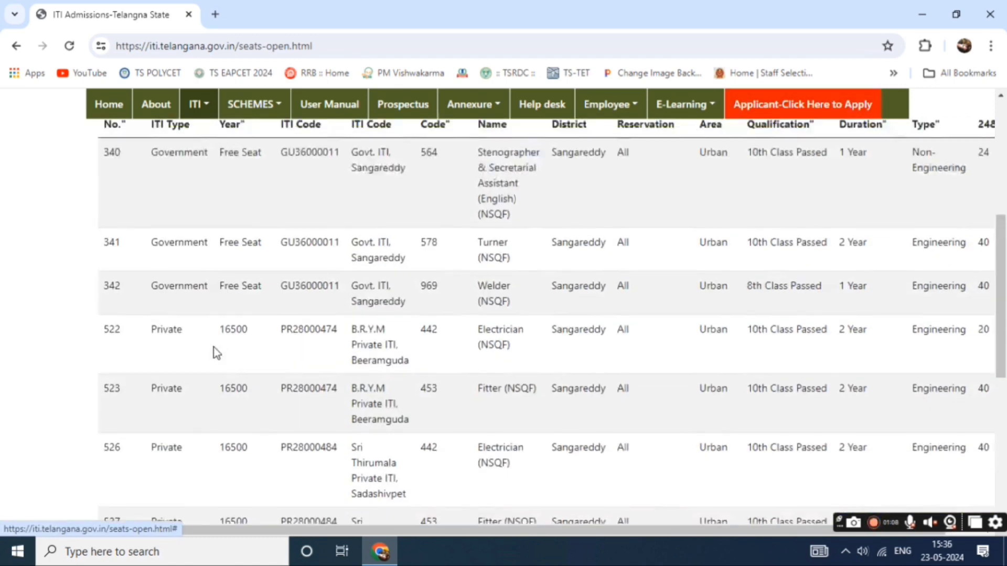
scroll(215, 352, down, 4)
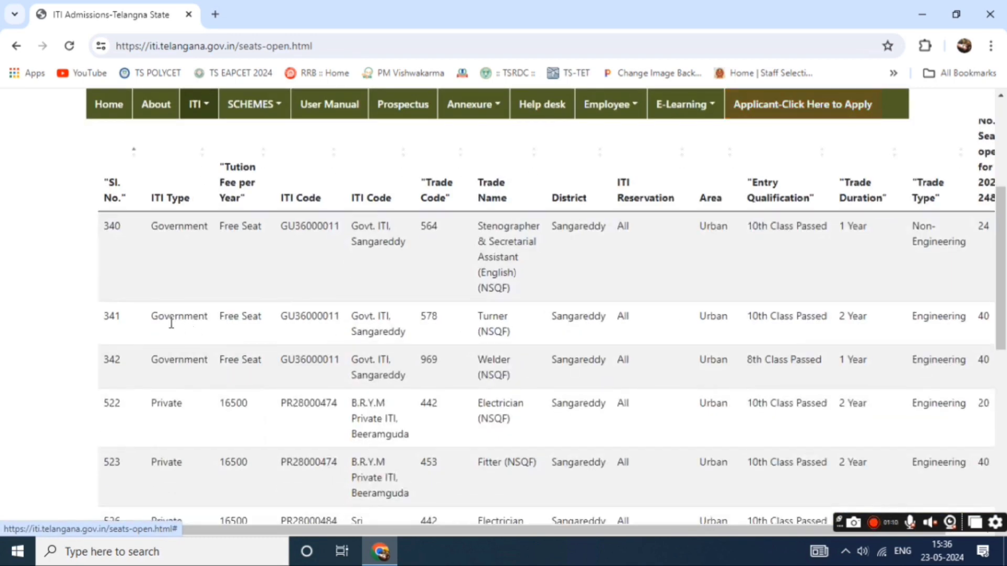
drag(151, 317, 186, 316)
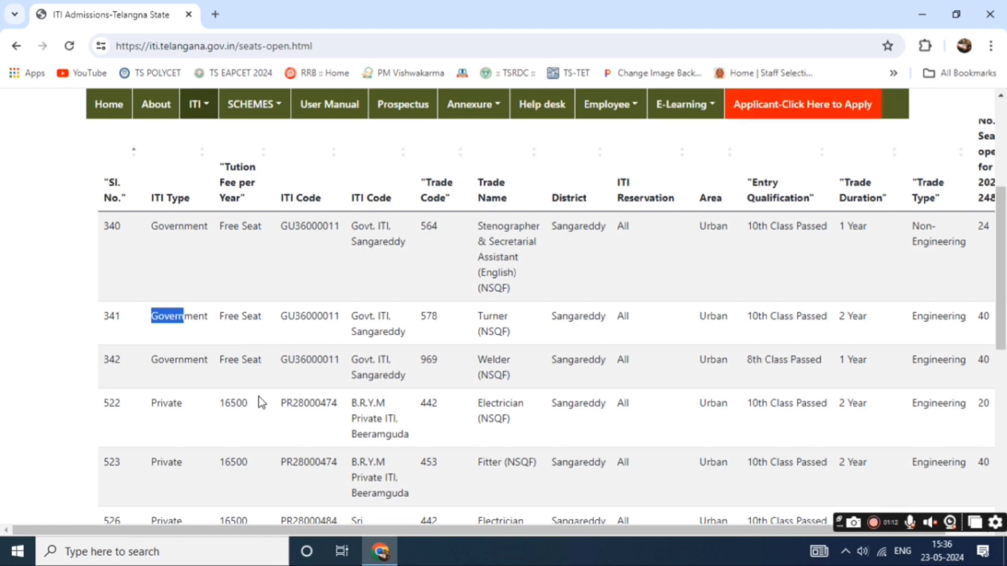
scroll(244, 417, down, 1)
click(222, 332)
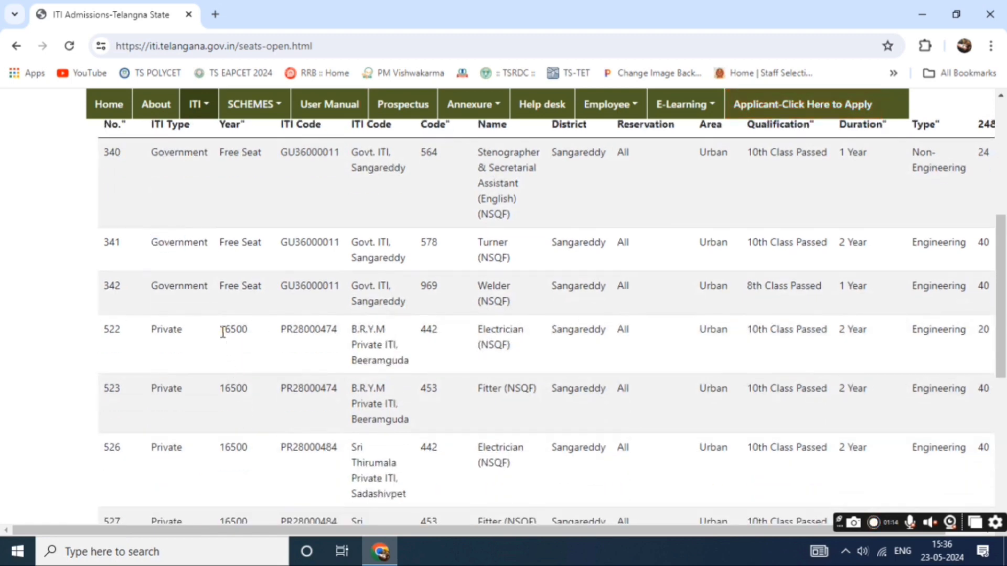
From the home page, open the applicant portal and start a New Registration.
click(108, 104)
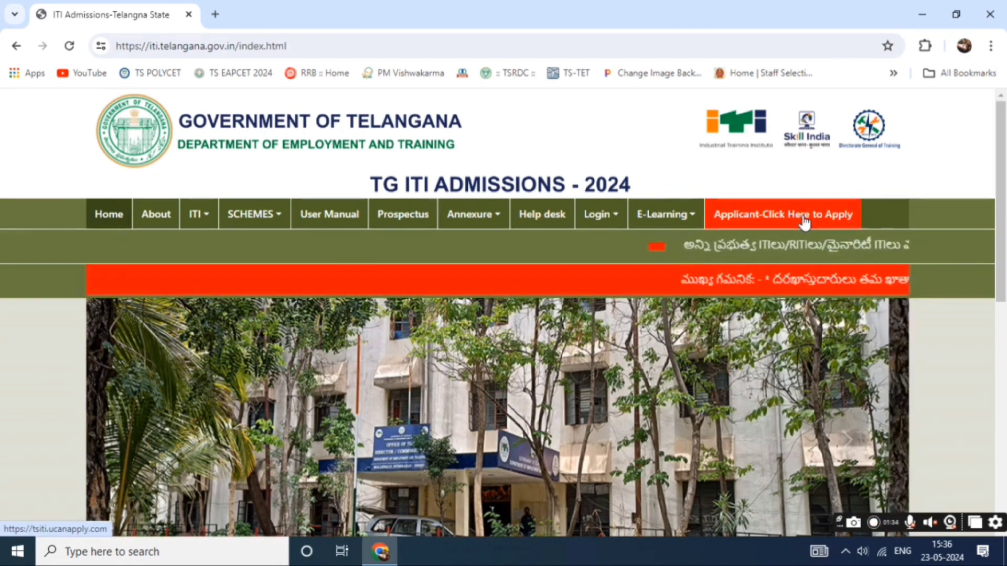
click(804, 217)
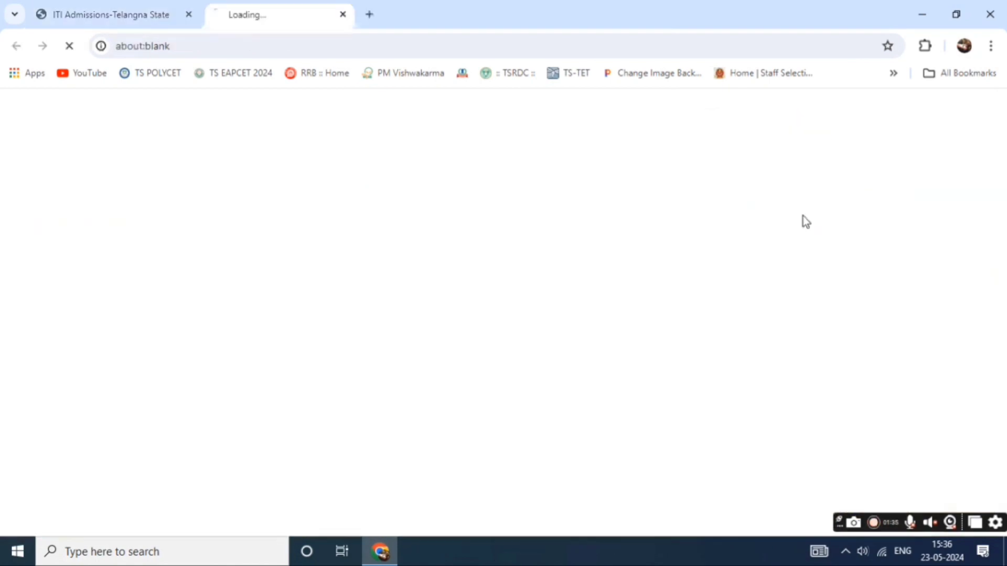
scroll(839, 225, down, 2)
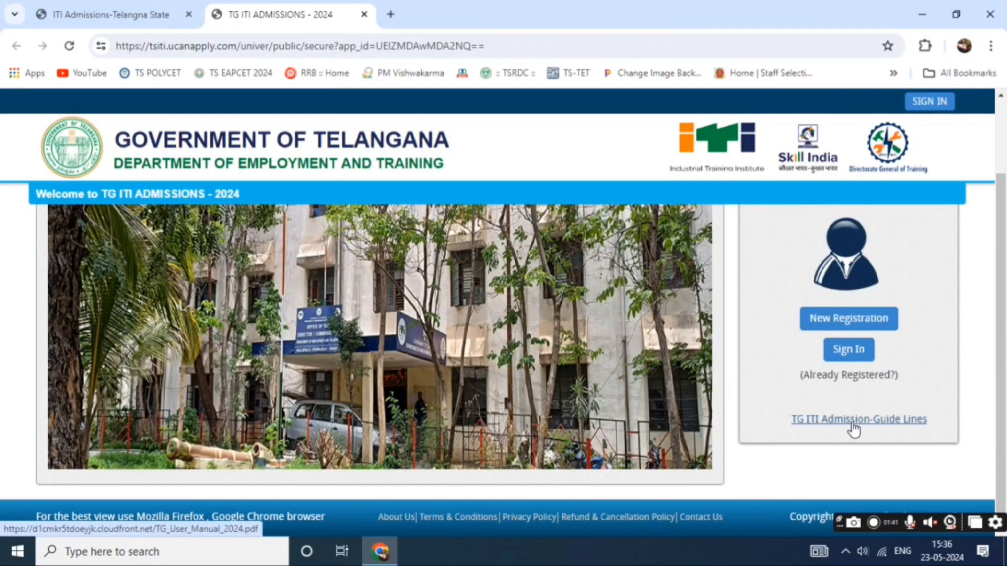
click(857, 320)
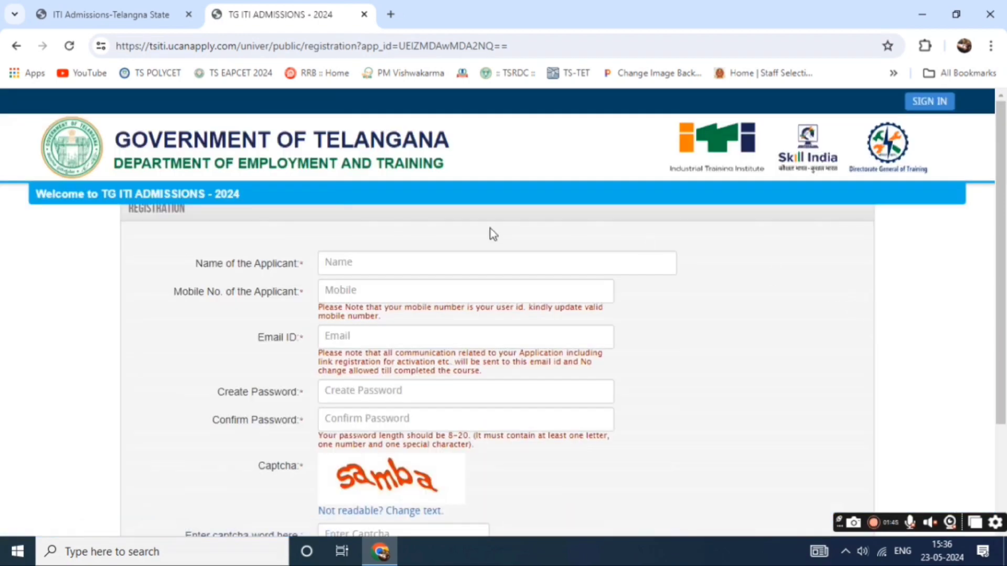
Fill in mobile number, e-mail, password, confirmation, captcha and applicant name, then Sign up.
scroll(493, 234, down, 2)
scroll(422, 258, up, 2)
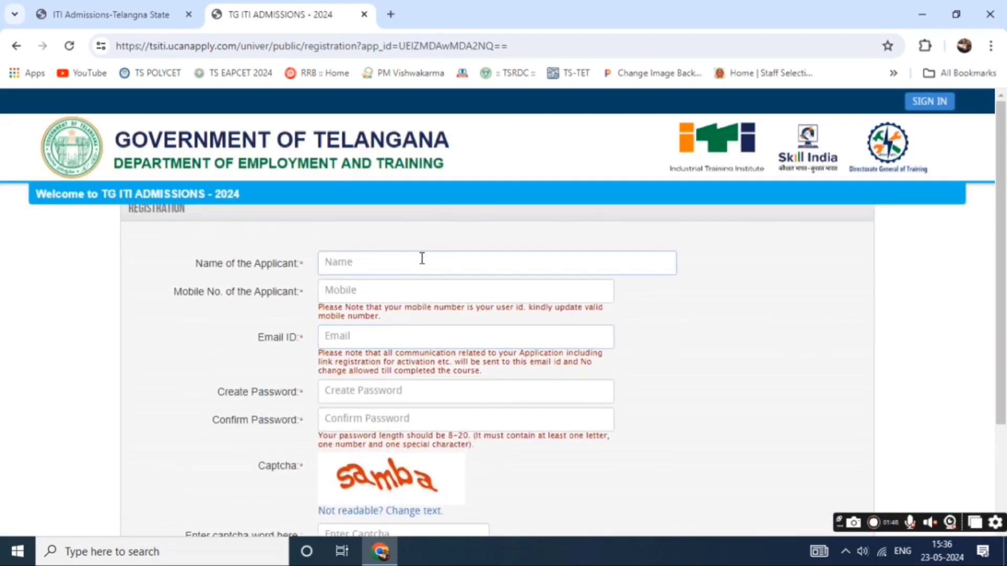
click(393, 293)
click(405, 342)
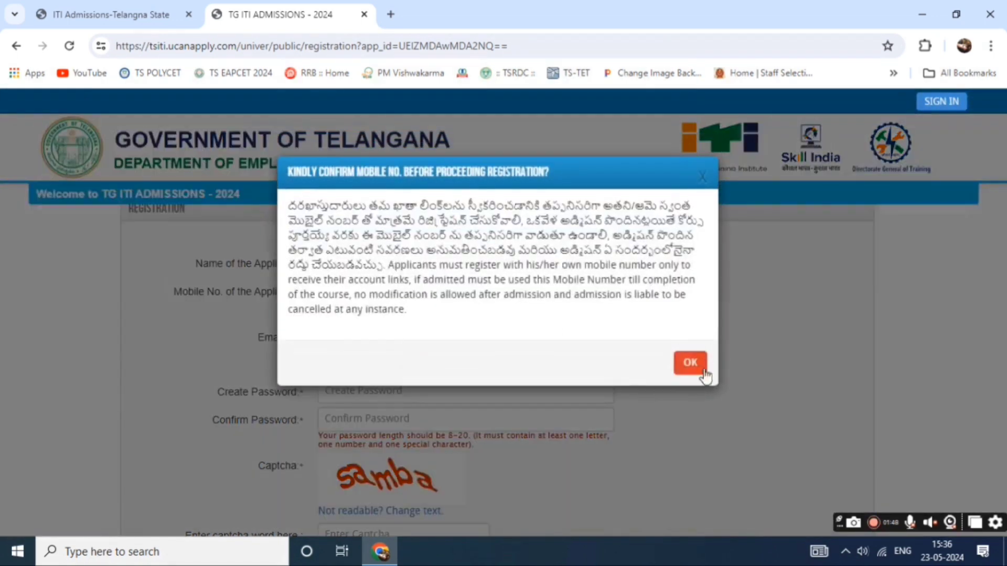
click(691, 358)
click(488, 394)
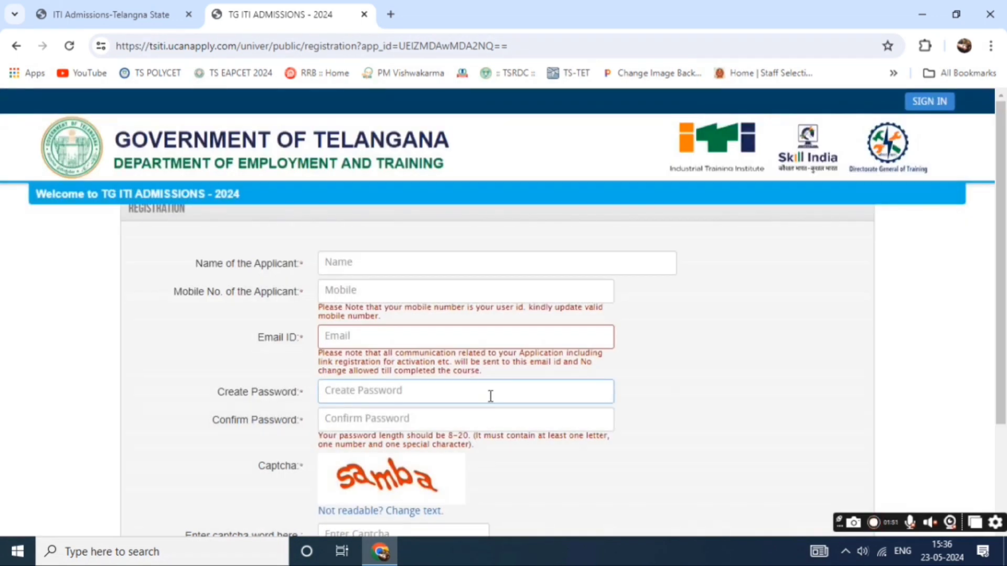
click(466, 418)
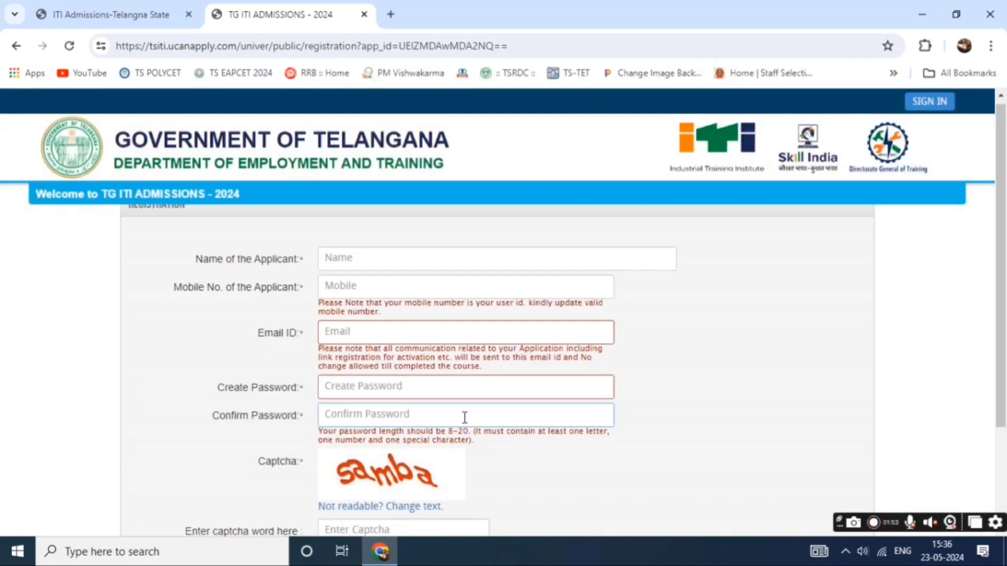
scroll(463, 418, down, 3)
click(419, 397)
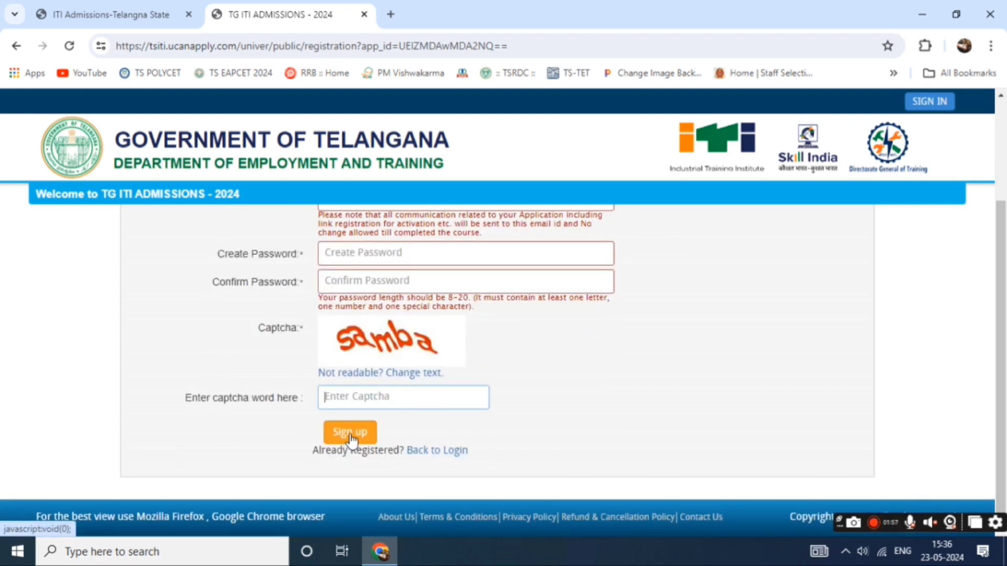
scroll(405, 388, up, 3)
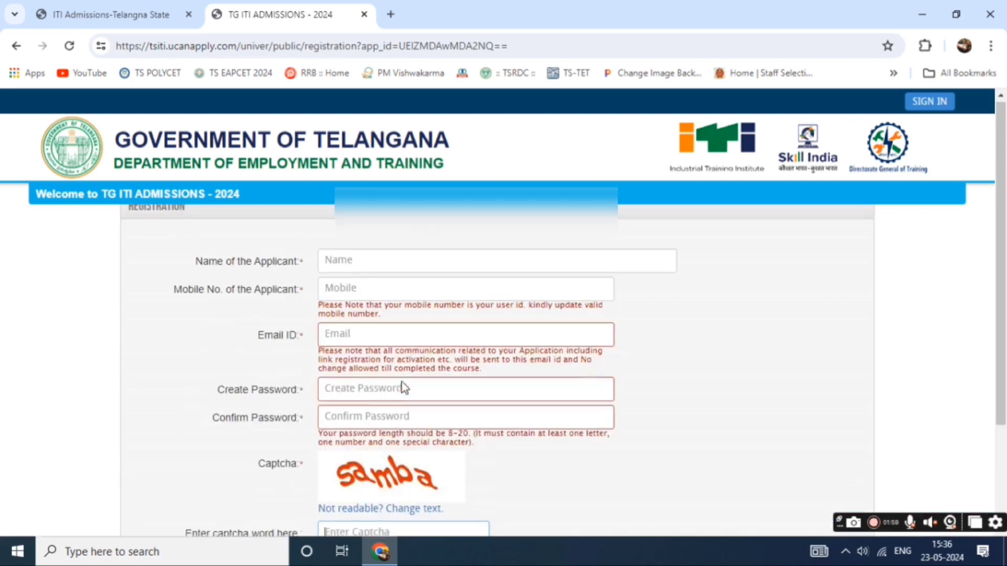
click(443, 265)
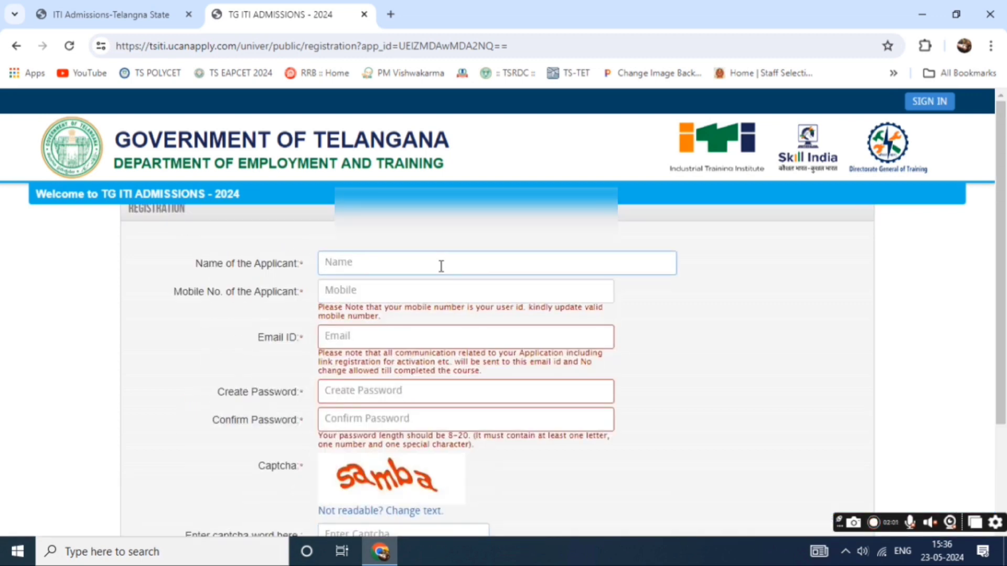
click(359, 494)
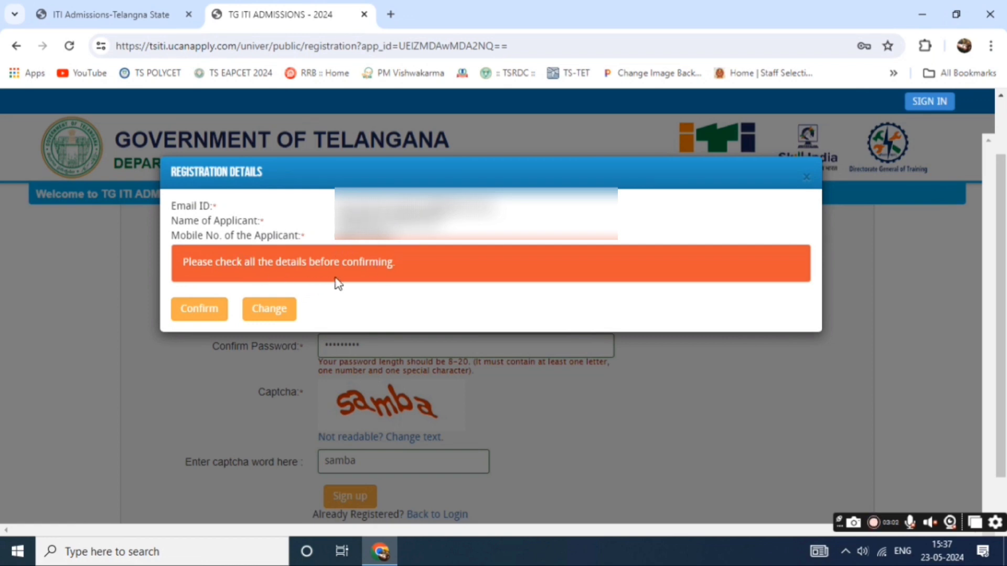
Confirm the registration details to create the applicant account.
click(199, 313)
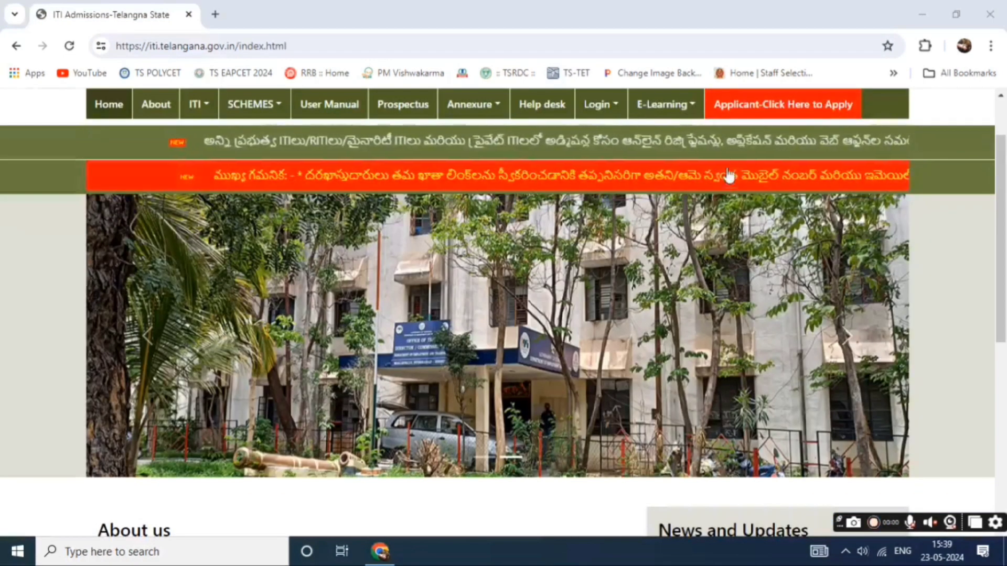
Log in with the registered mobile number and password, with Remember me ticked.
click(769, 107)
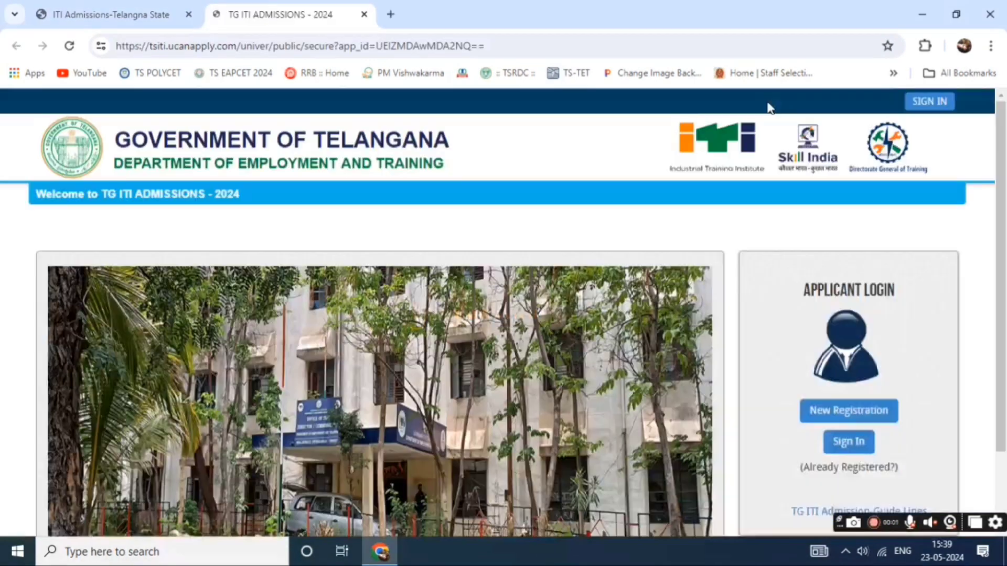
scroll(769, 265, down, 2)
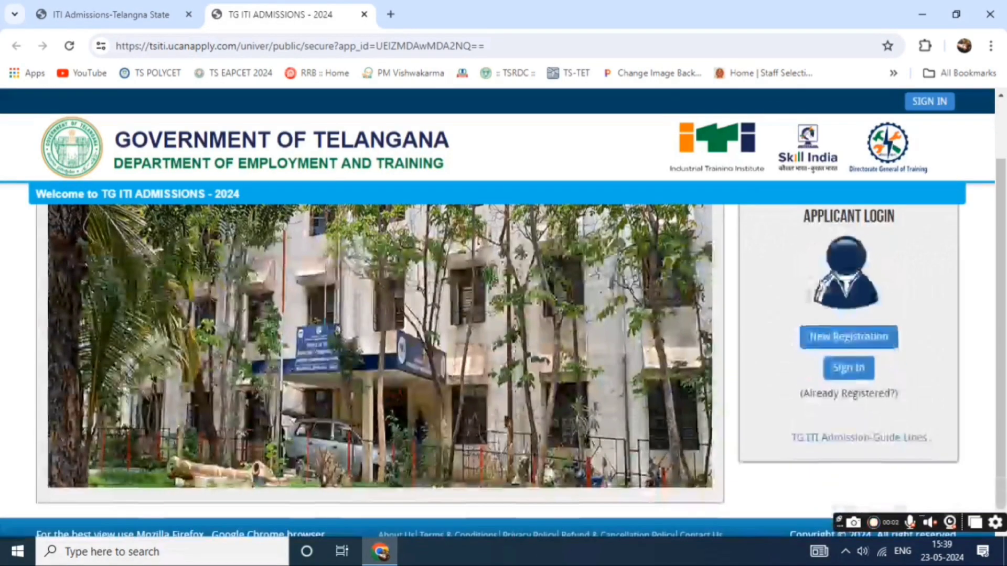
click(849, 368)
click(313, 239)
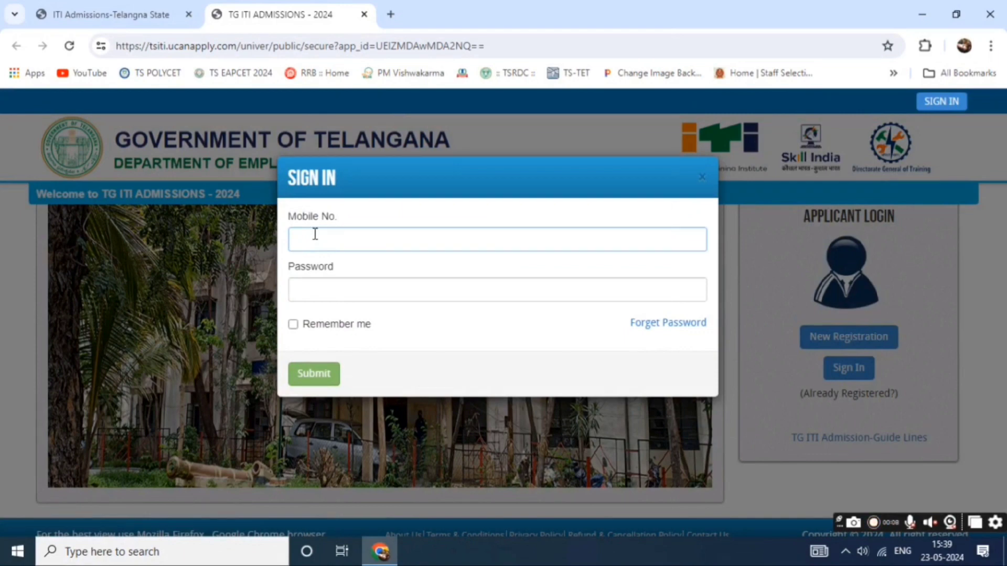
click(315, 234)
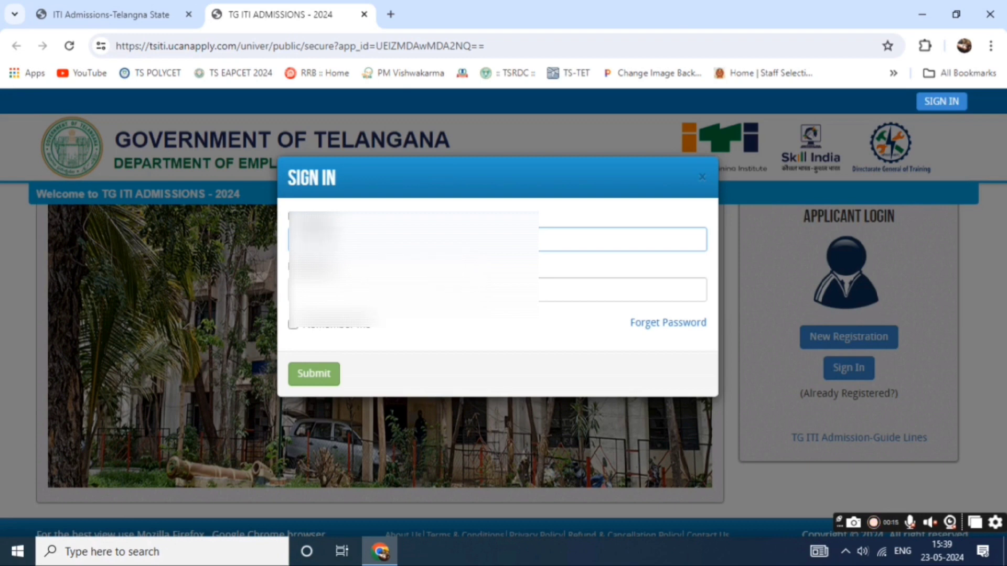
click(389, 289)
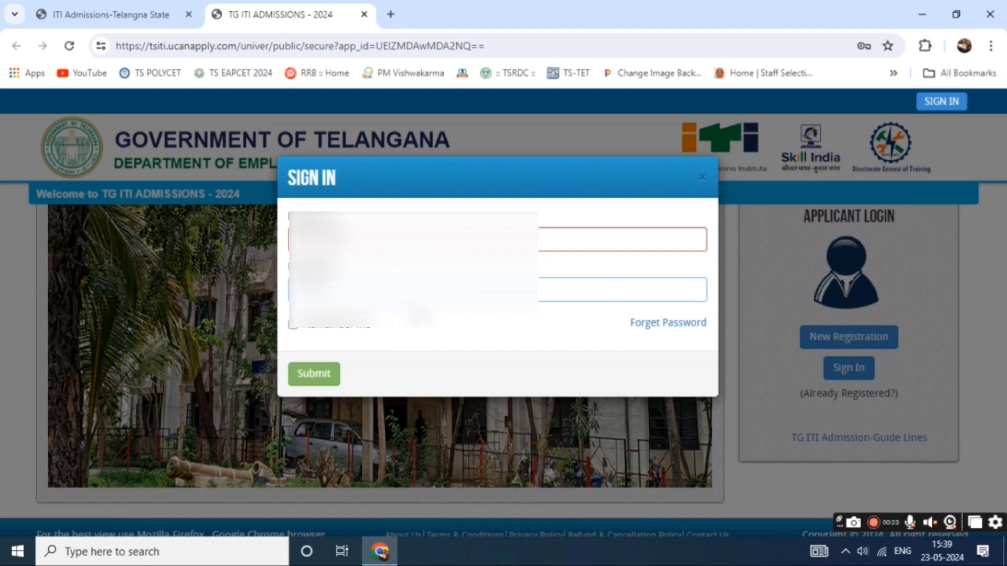
click(292, 325)
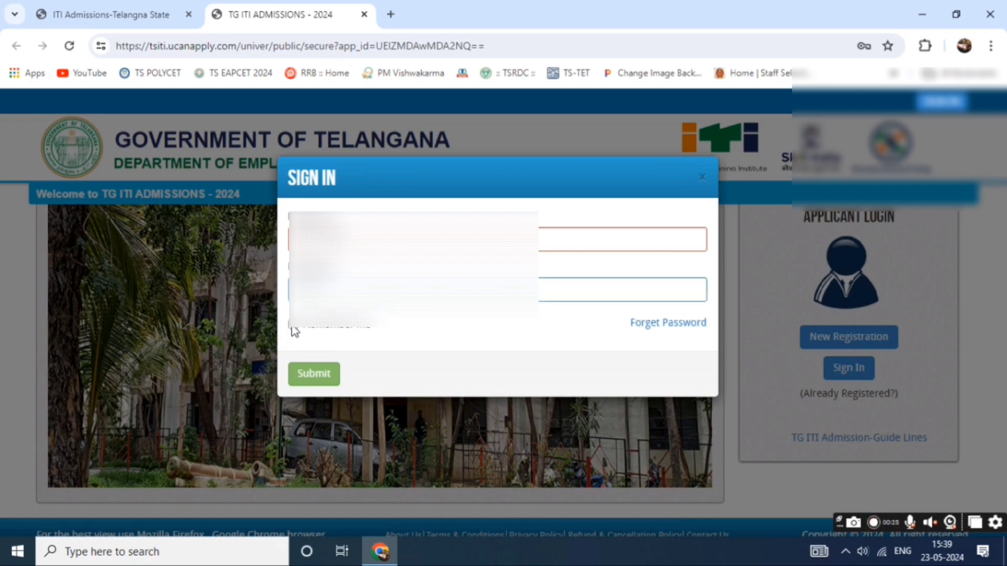
click(329, 378)
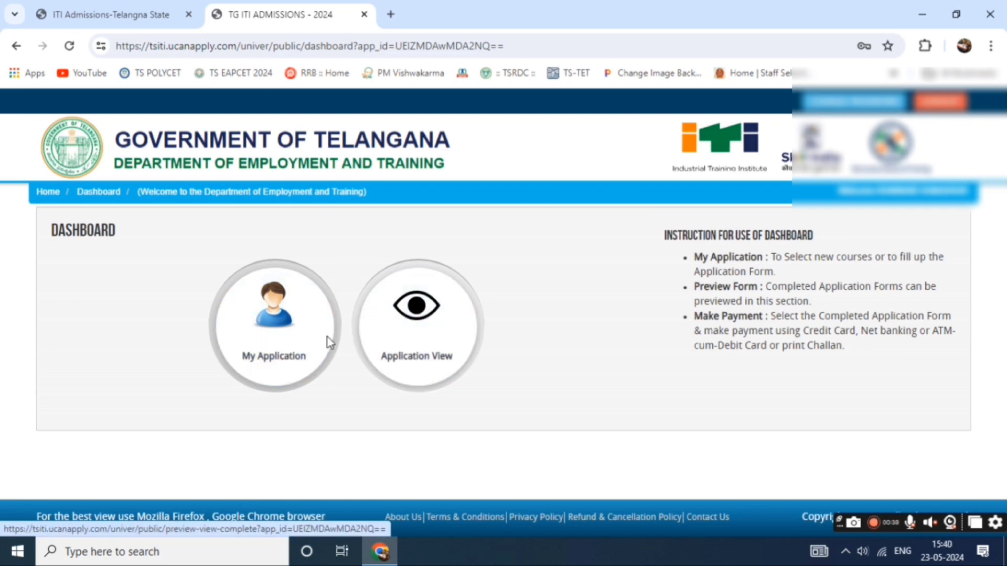
Open My Application from the dashboard to see the five-stage Application Status page.
click(292, 346)
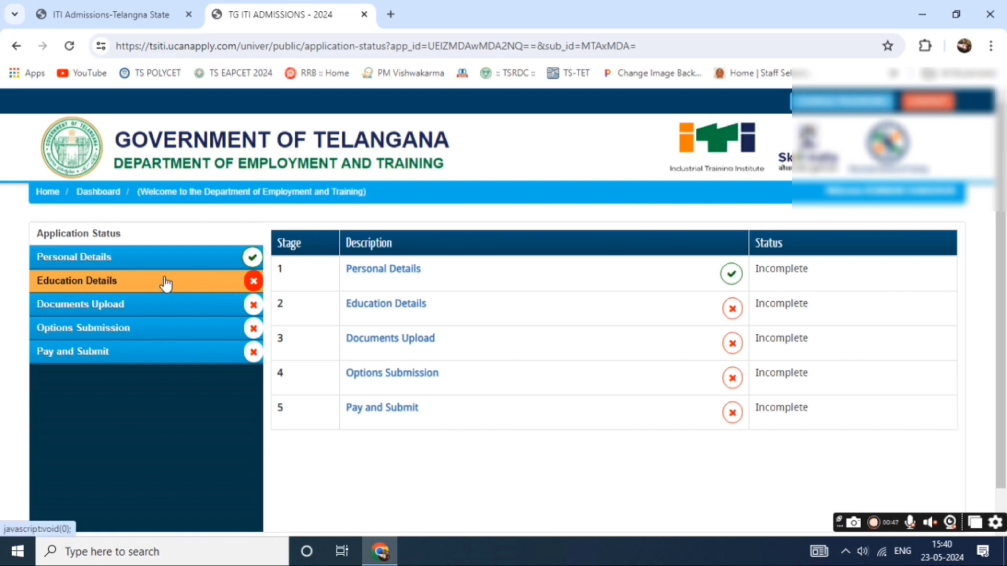
scroll(832, 321, down, 1)
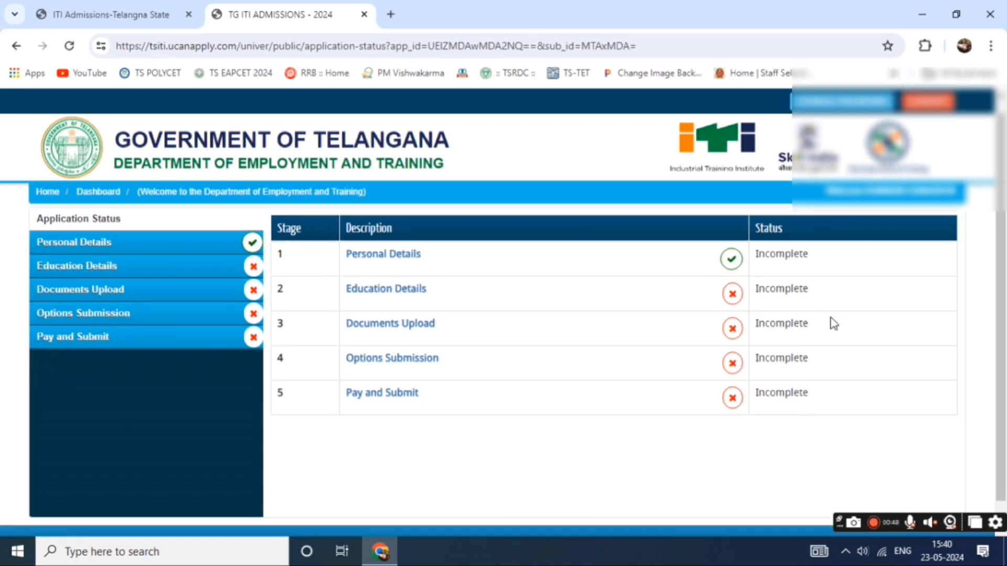
scroll(418, 292, up, 1)
Enter the applicant's, father's and mother's names, then choose the birth month.
click(421, 269)
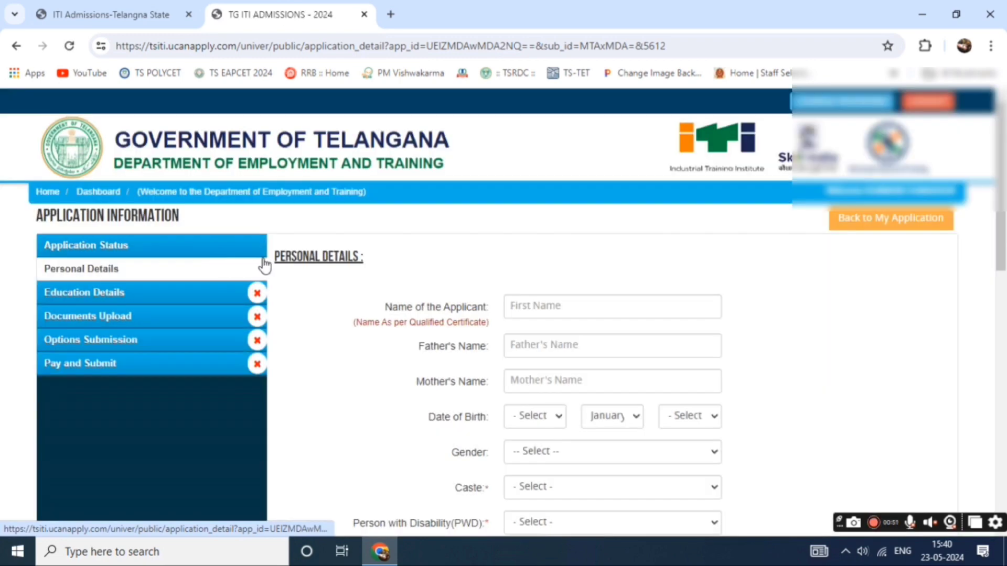
scroll(575, 266, down, 2)
scroll(575, 265, up, 2)
click(568, 307)
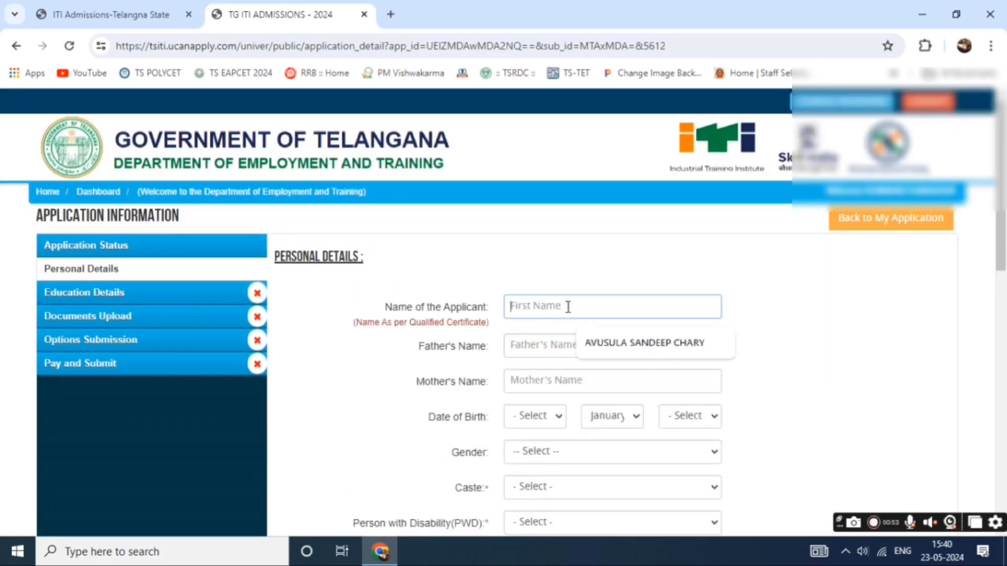
click(577, 300)
click(577, 301)
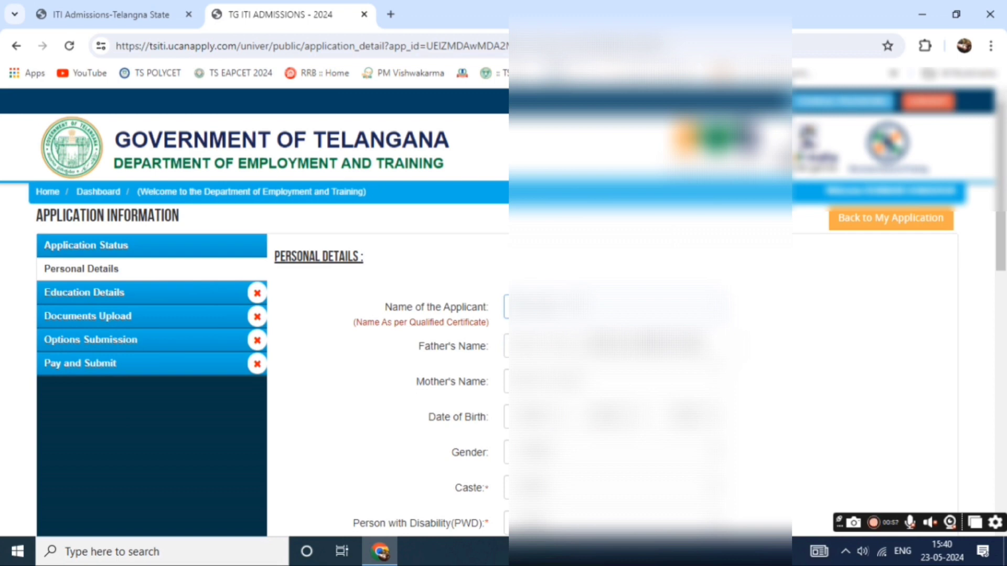
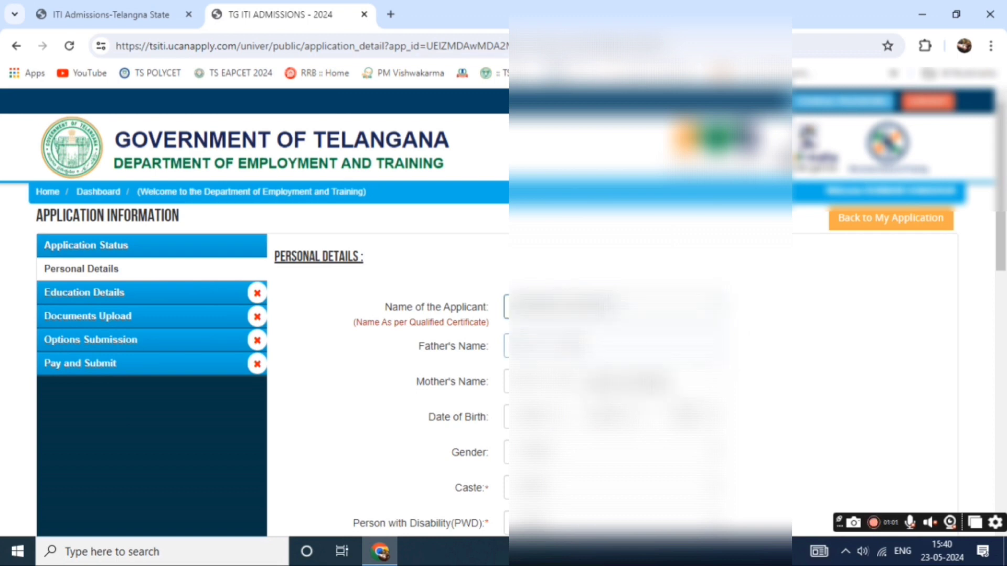
text(K)
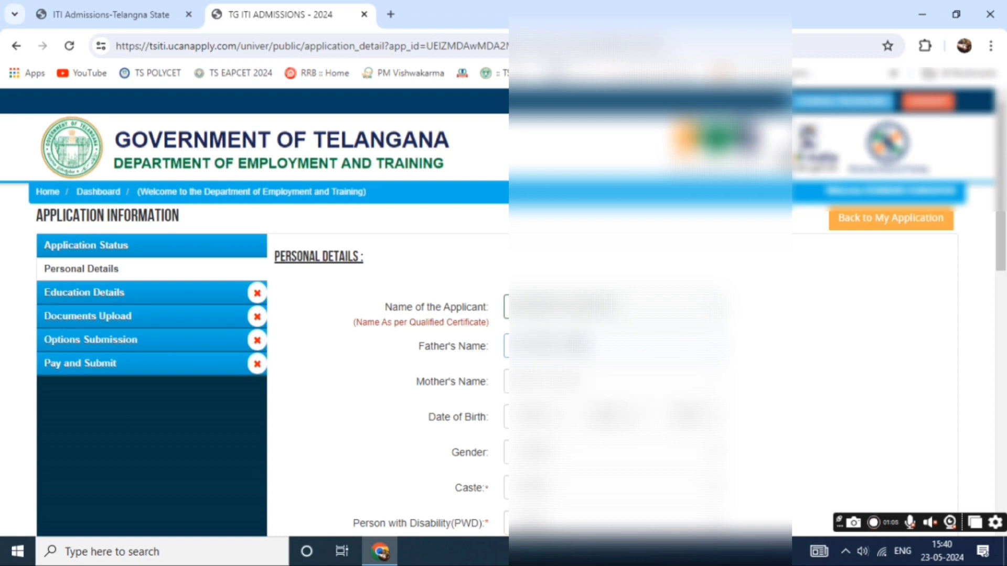
key(Tab)
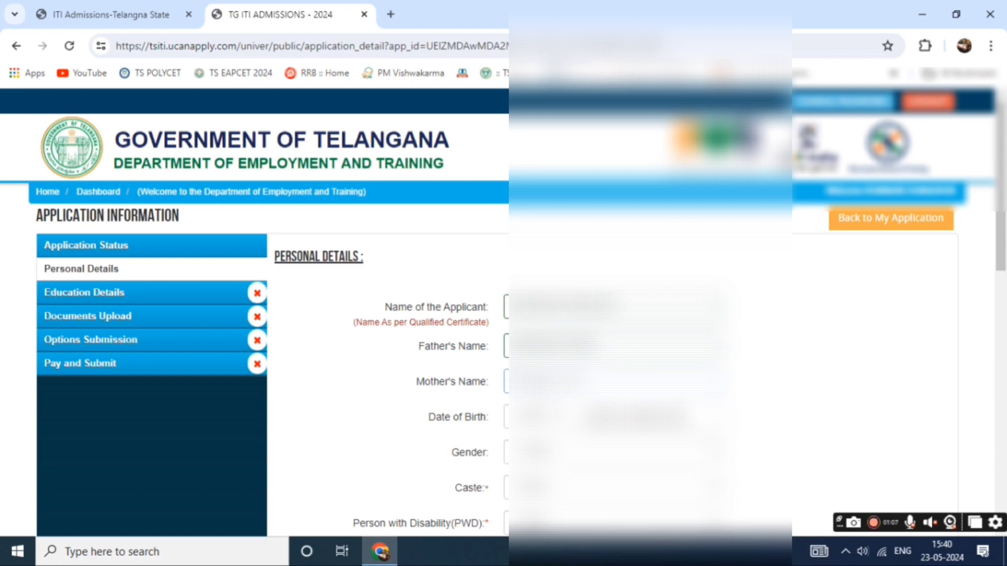
text(KU)
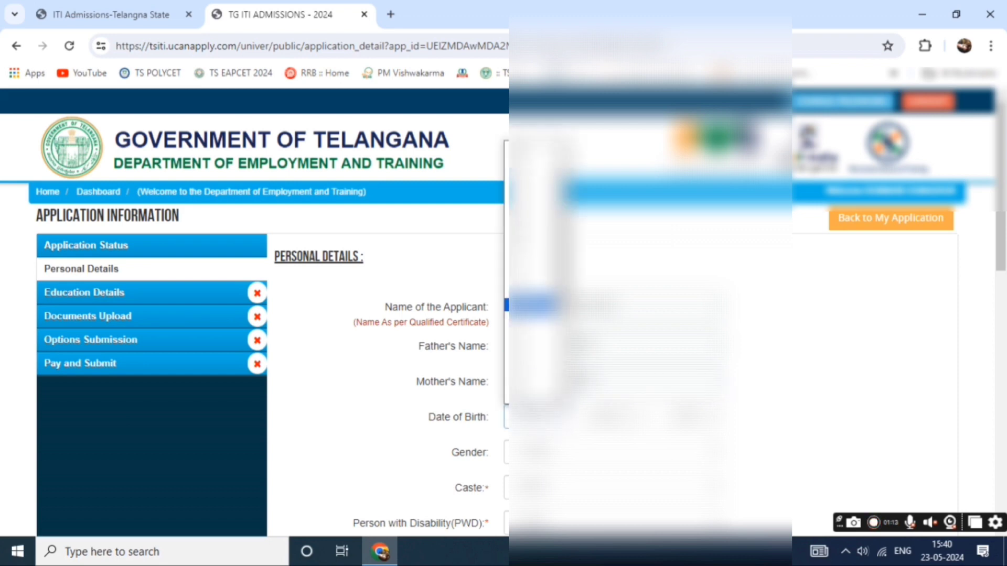
key(Tab)
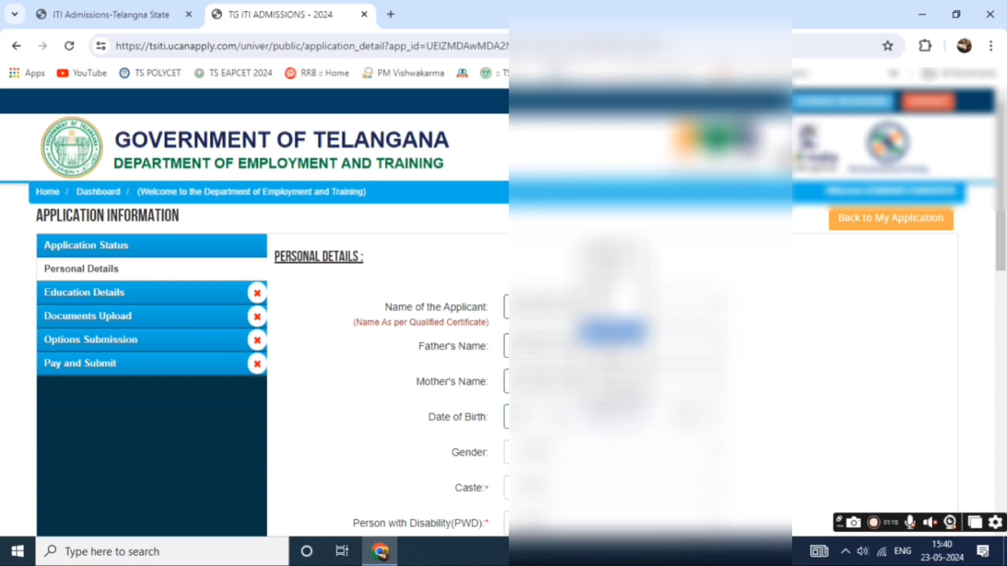
click(613, 360)
click(687, 417)
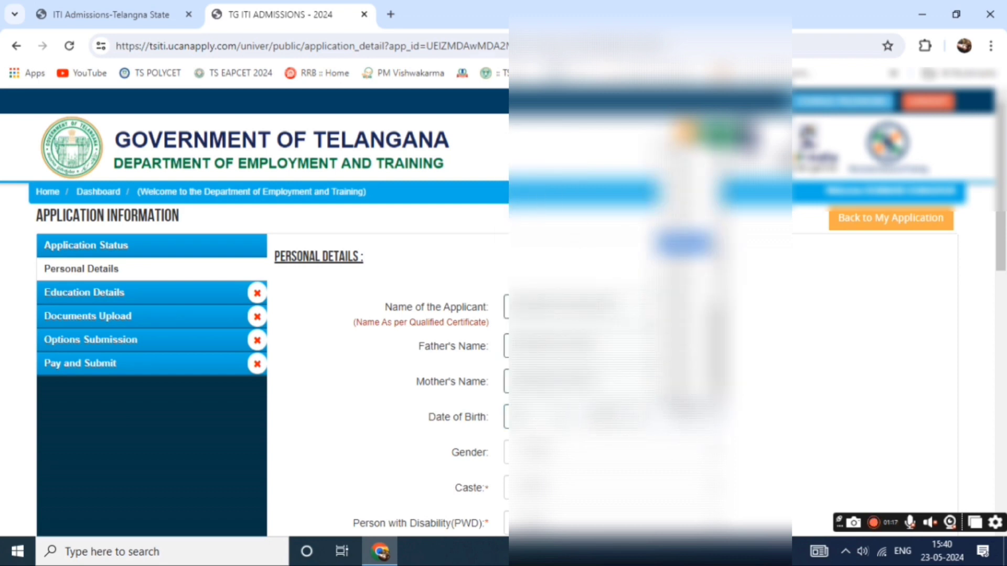
Choose gender, caste, disability, EWS, religion and ex-serviceman status from their dropdowns.
scroll(504, 367, down, 3)
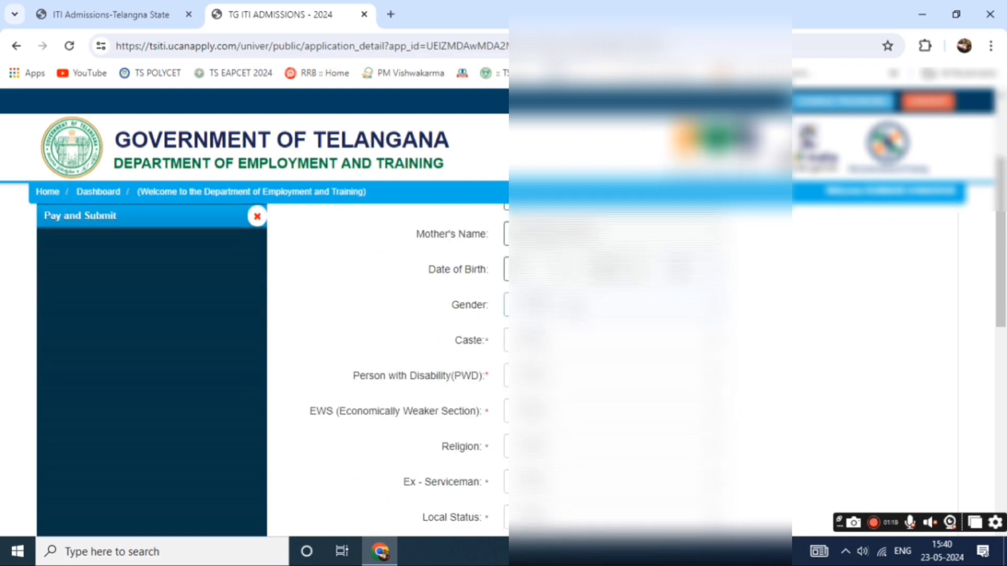
click(614, 304)
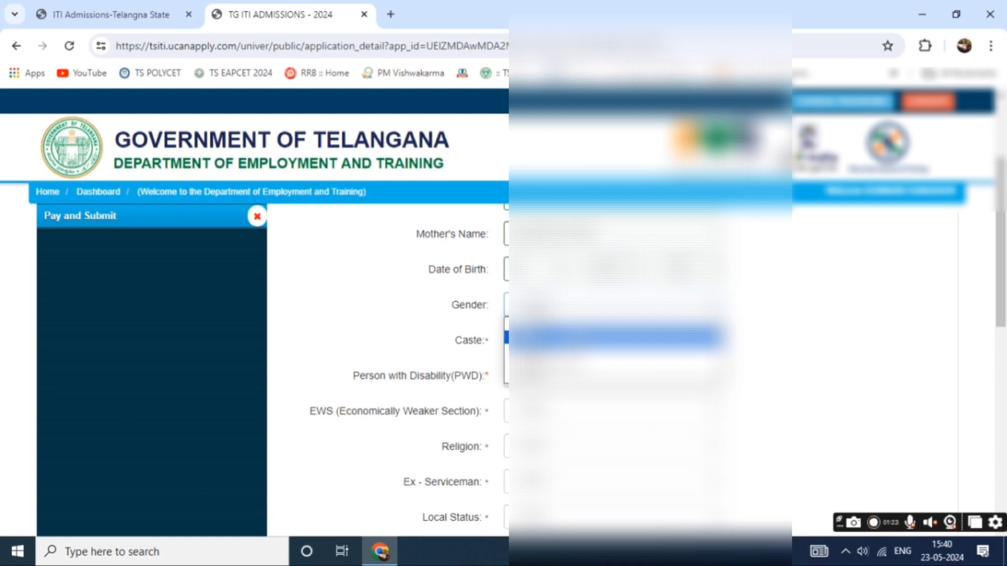
click(614, 337)
click(613, 339)
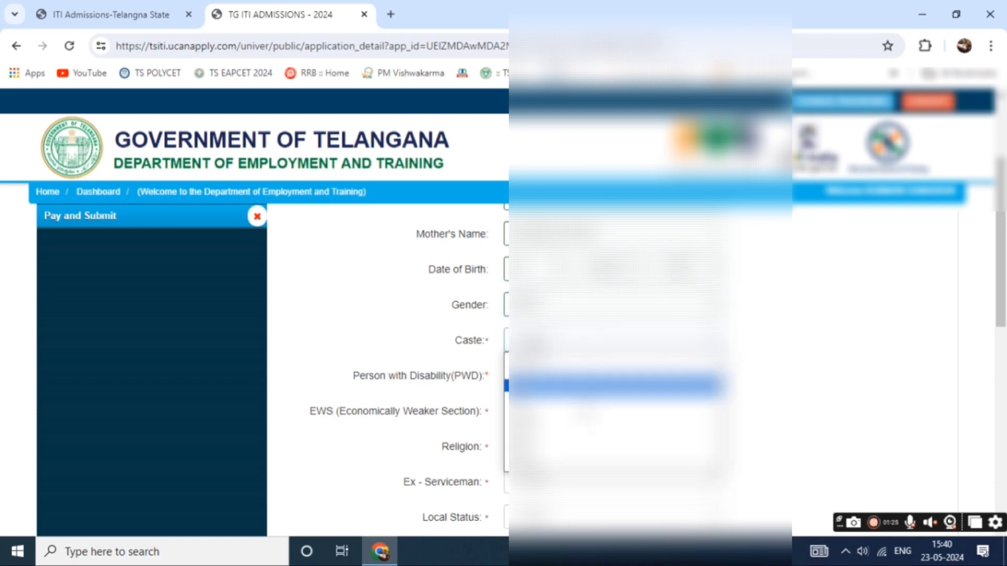
click(613, 420)
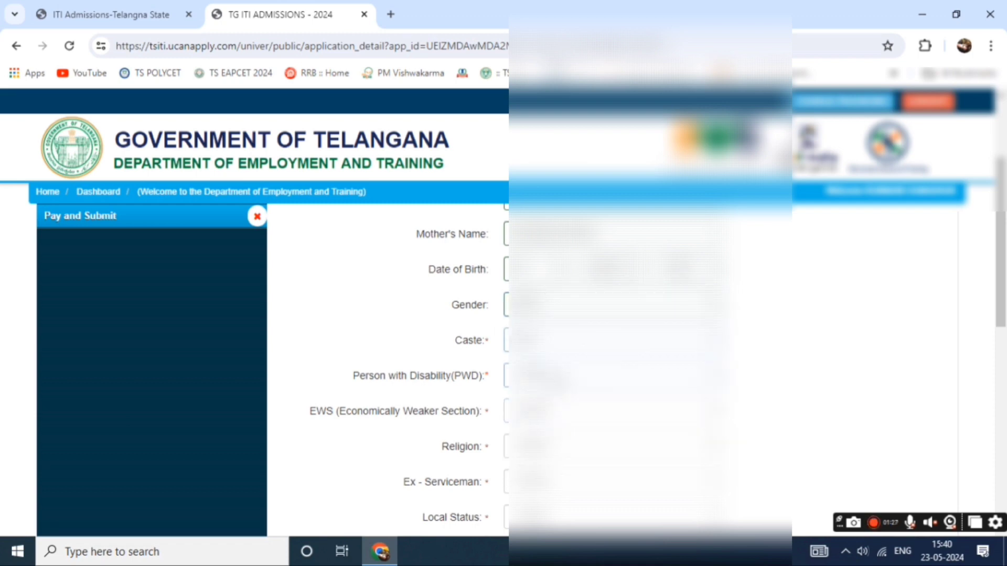
click(613, 375)
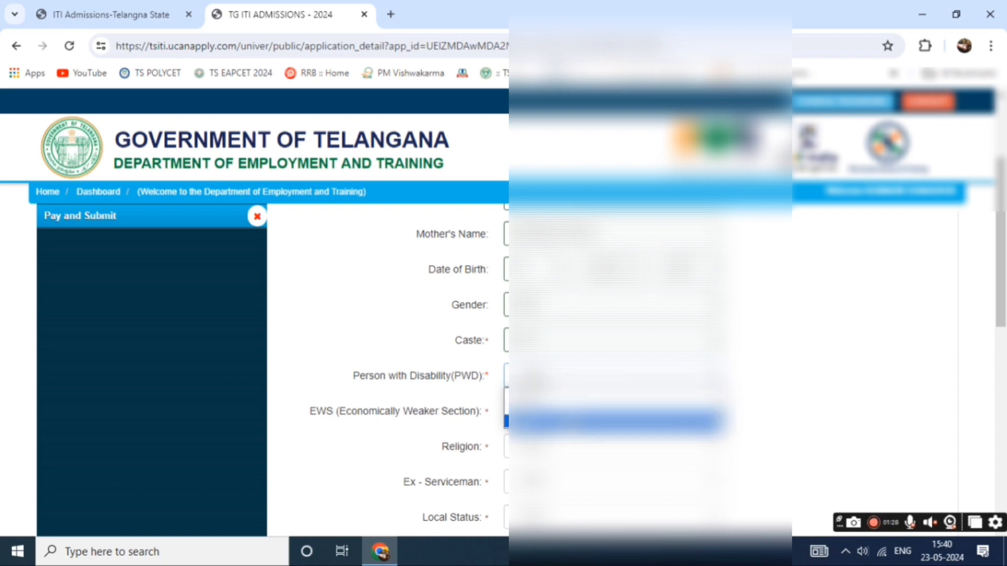
click(613, 420)
click(613, 411)
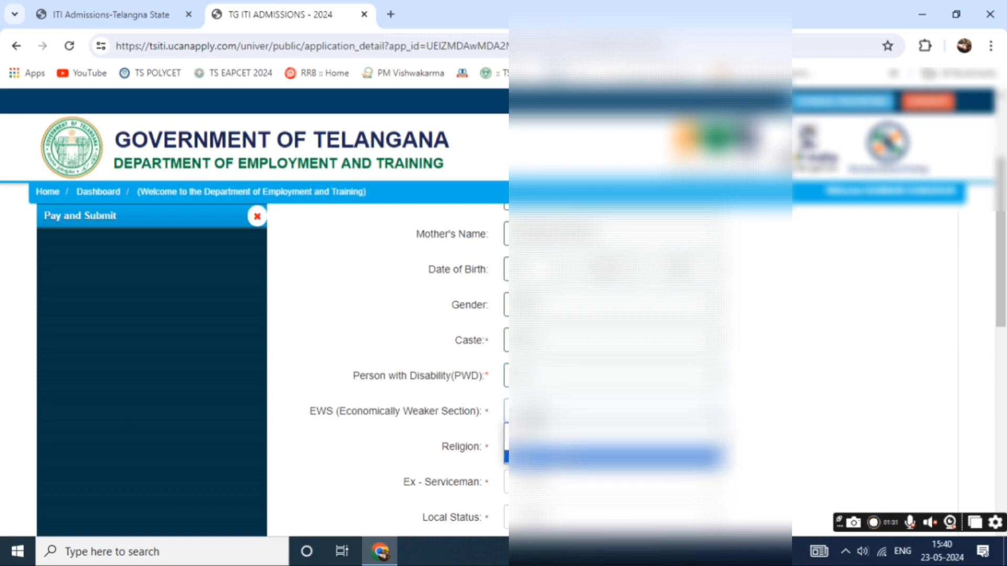
click(566, 456)
click(566, 454)
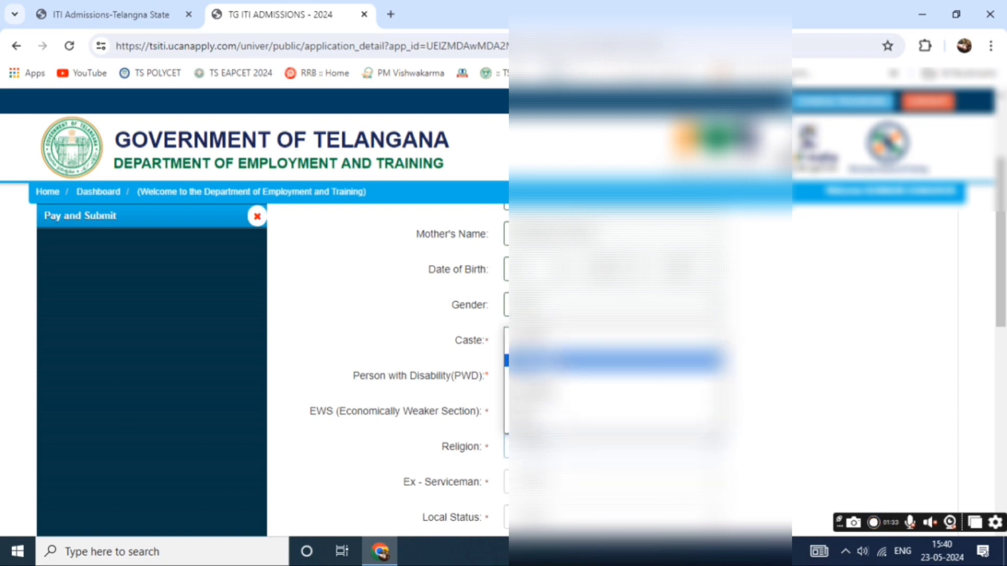
click(614, 347)
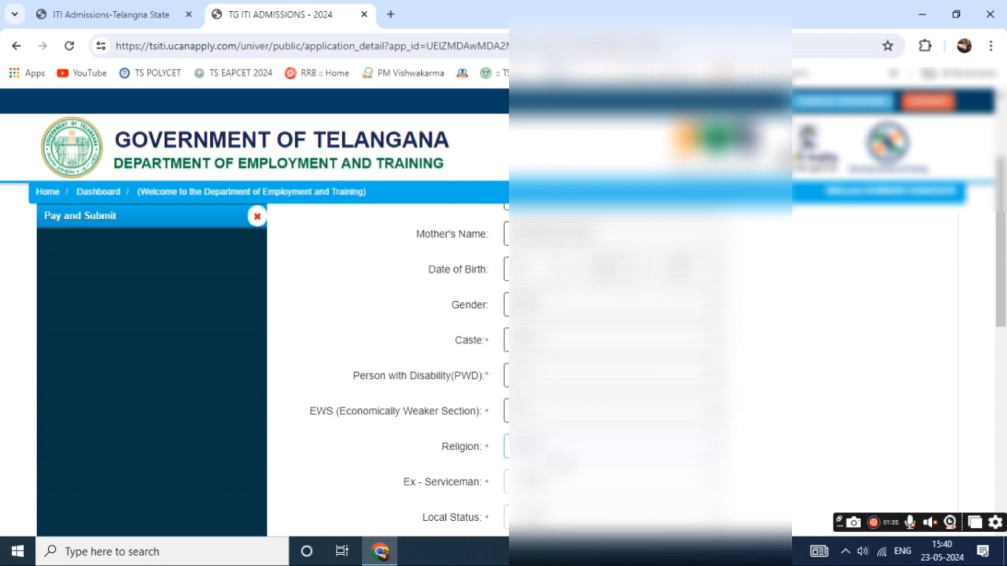
click(567, 486)
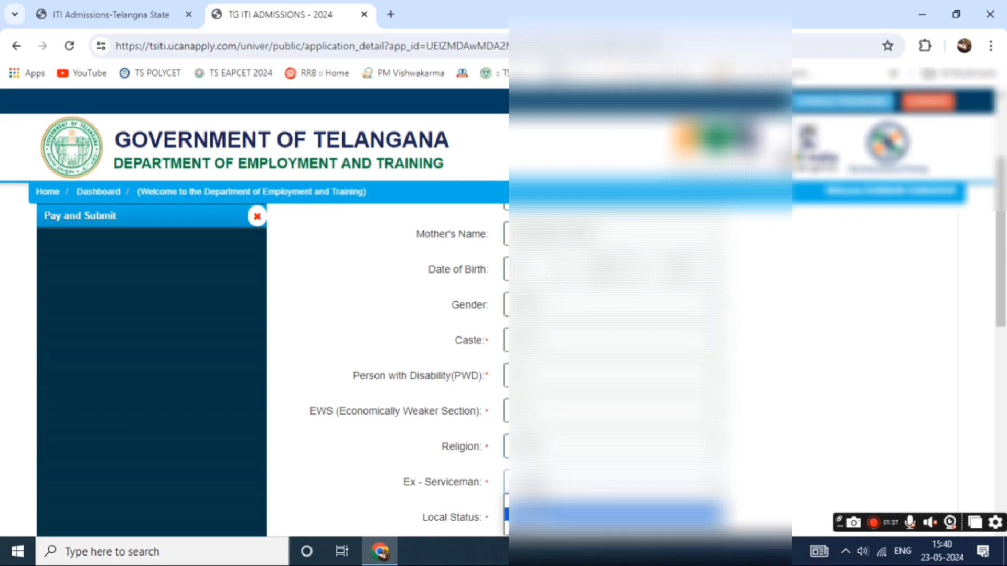
click(567, 528)
Set the local and orphan status and enter the Aadhar number.
scroll(682, 335, down, 3)
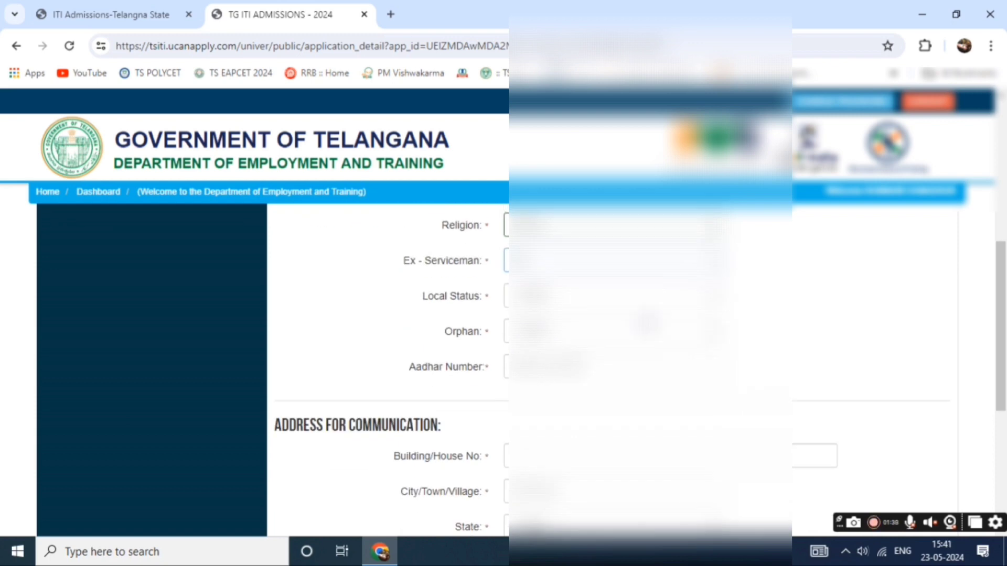
click(546, 301)
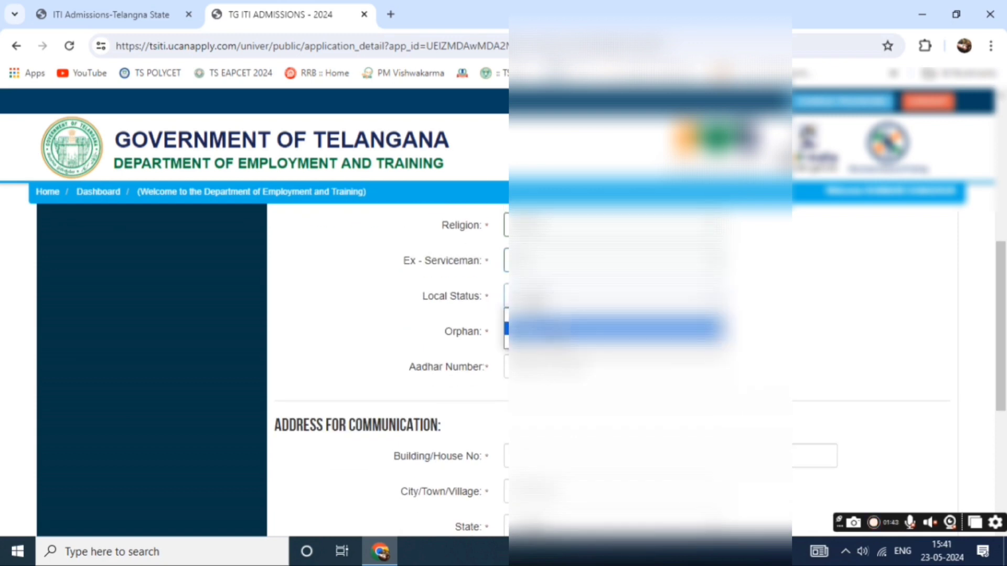
click(546, 329)
click(545, 331)
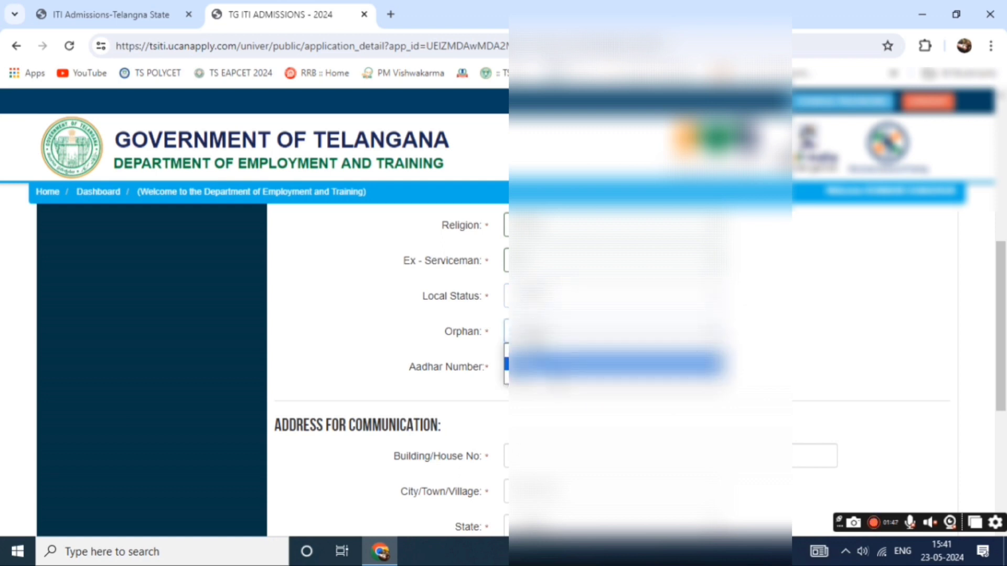
click(614, 363)
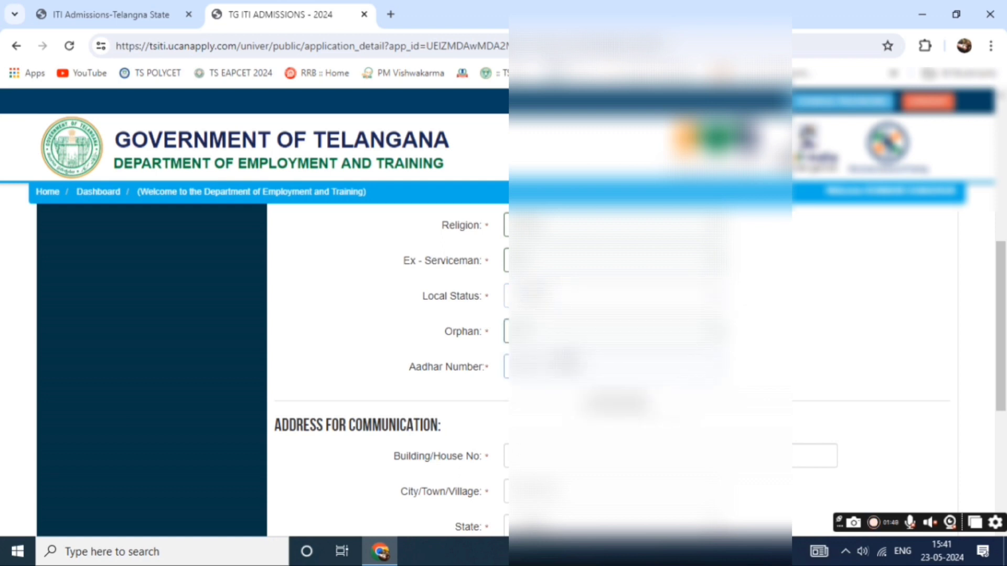
click(565, 361)
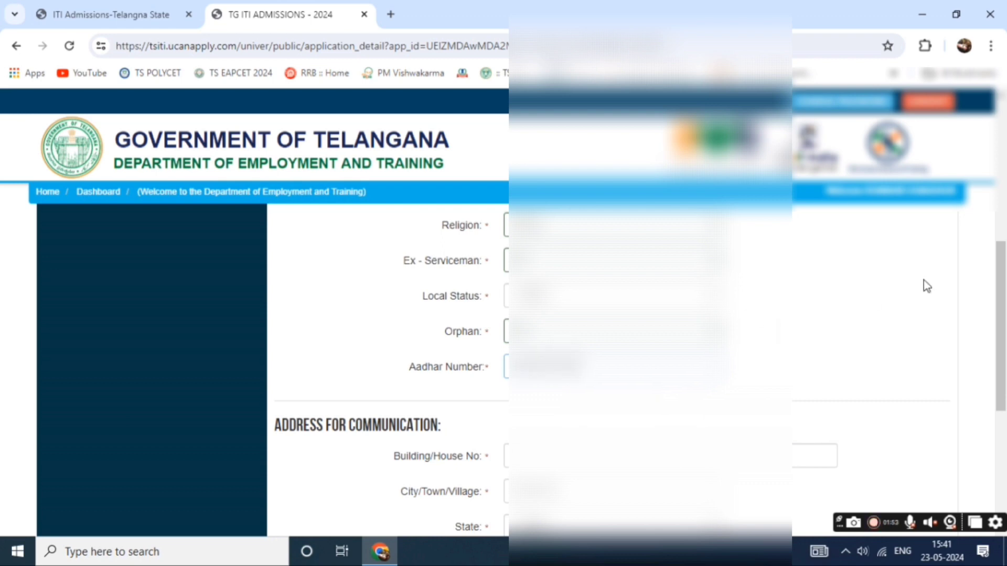
drag(1002, 298, 1004, 374)
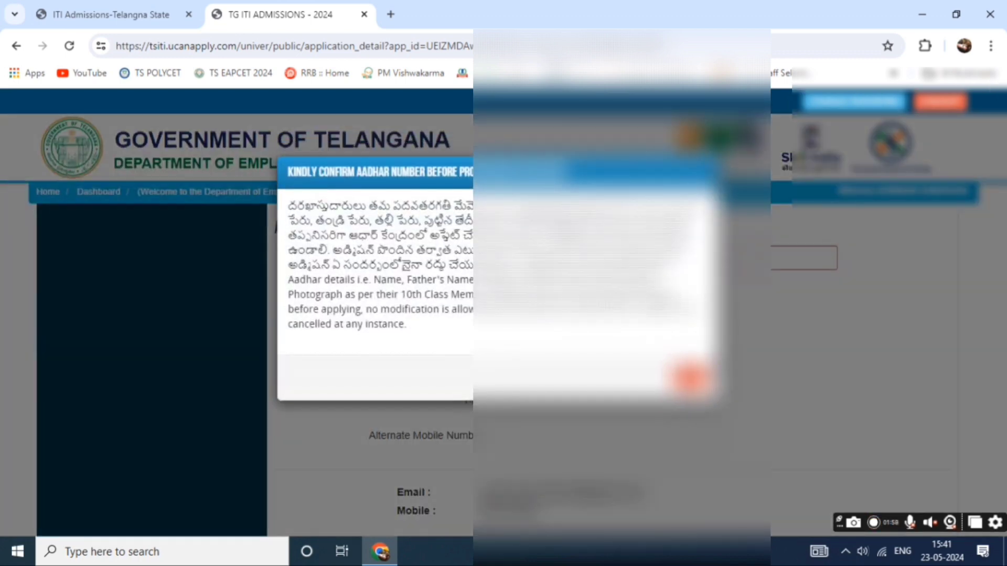
Dismiss the Aadhar notice and select the communication address's state and district.
click(688, 373)
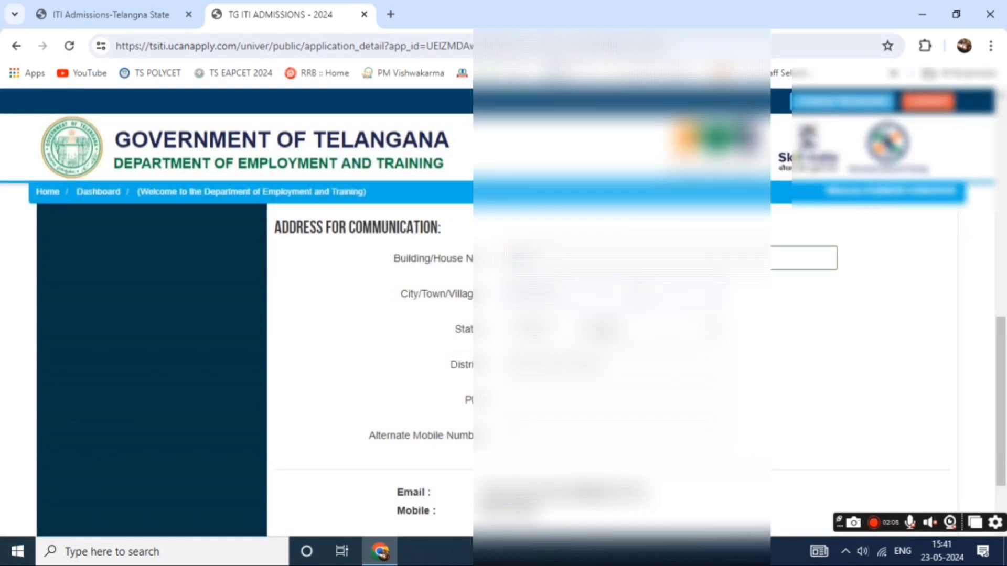
click(628, 333)
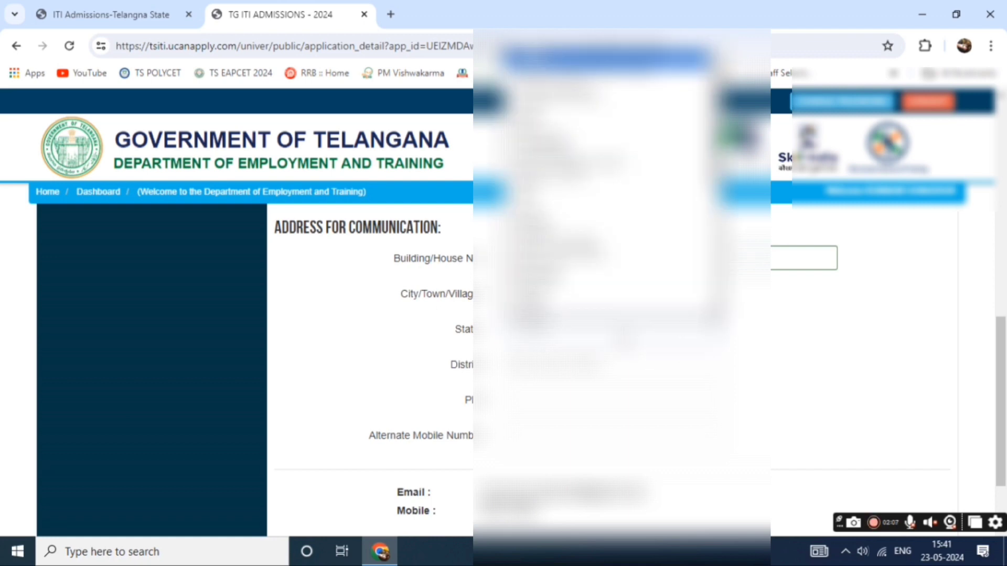
scroll(602, 236, down, 5)
click(576, 271)
click(566, 365)
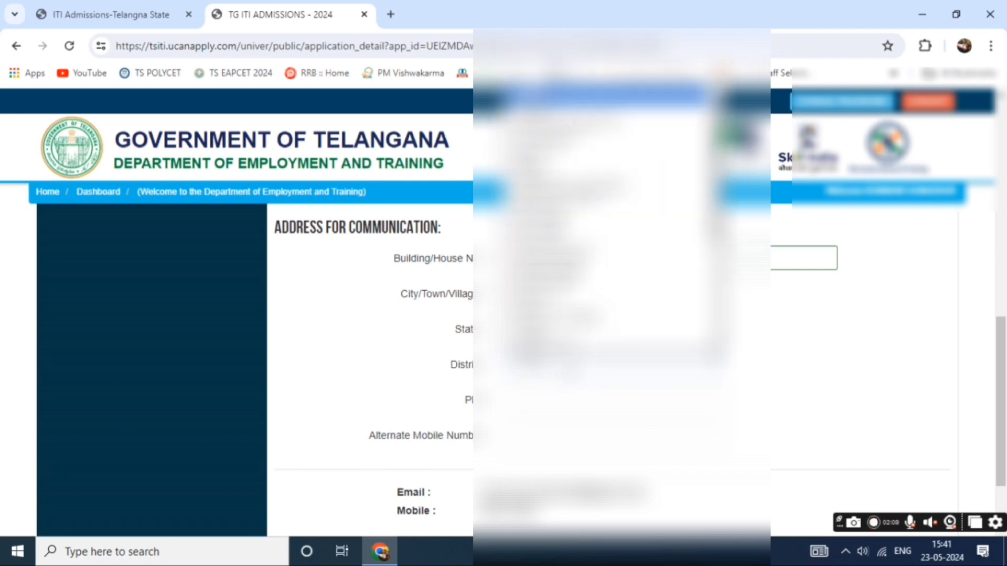
click(574, 210)
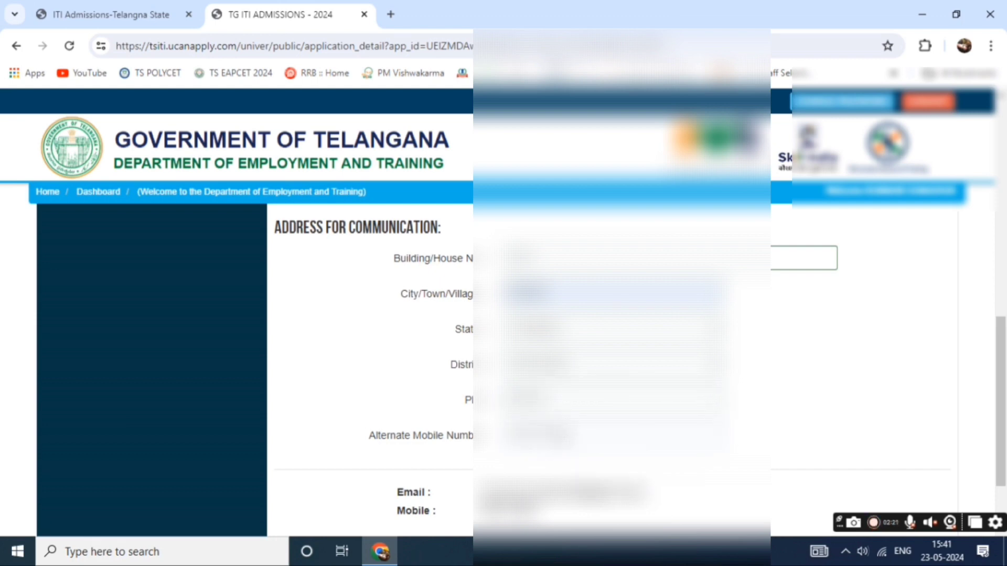
scroll(810, 316, down, 2)
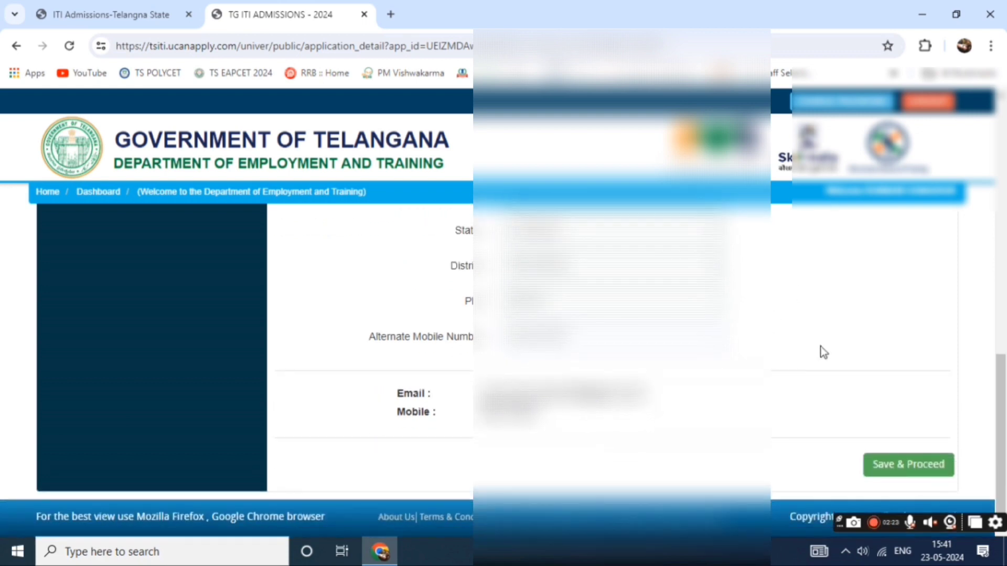
Choose the second Local Status option after the missing-fields error, and save the personal details.
click(927, 465)
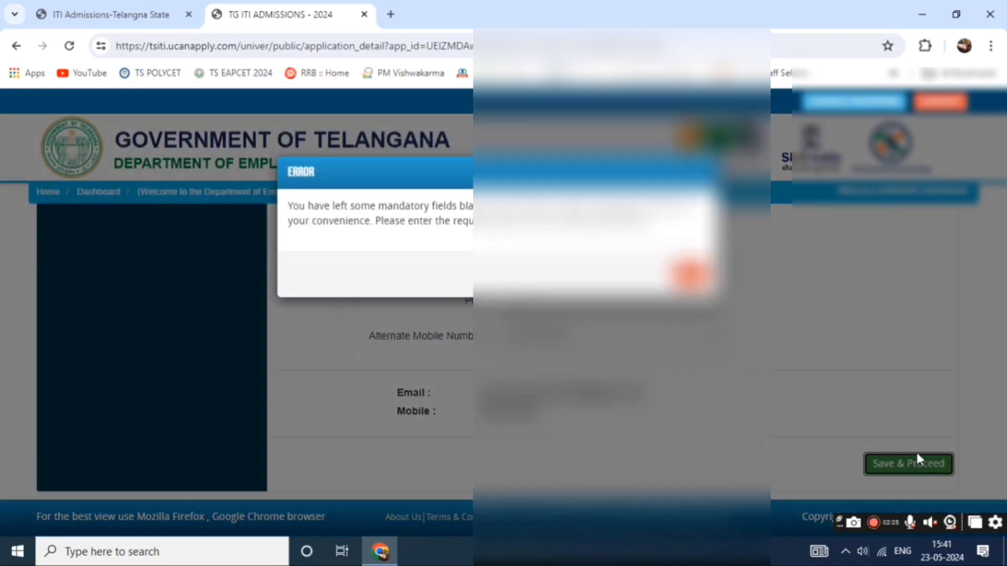
click(690, 273)
scroll(772, 367, up, 7)
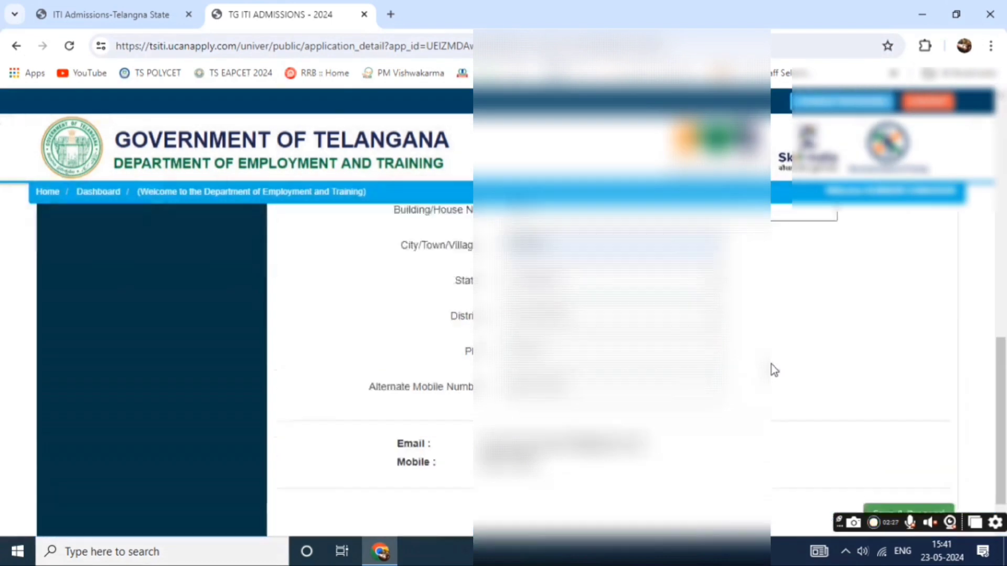
scroll(772, 367, down, 2)
click(650, 355)
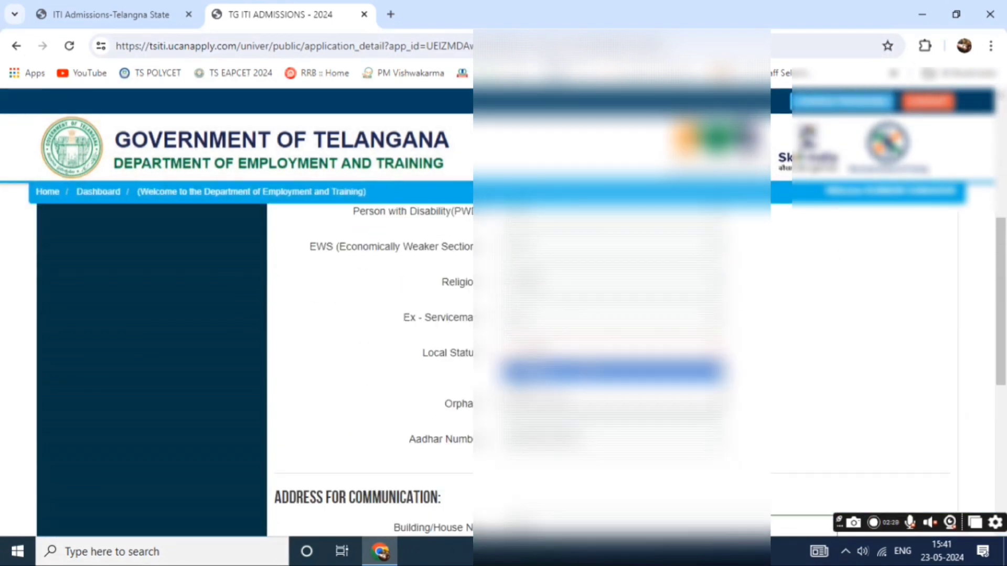
click(584, 385)
scroll(1004, 338, down, 7)
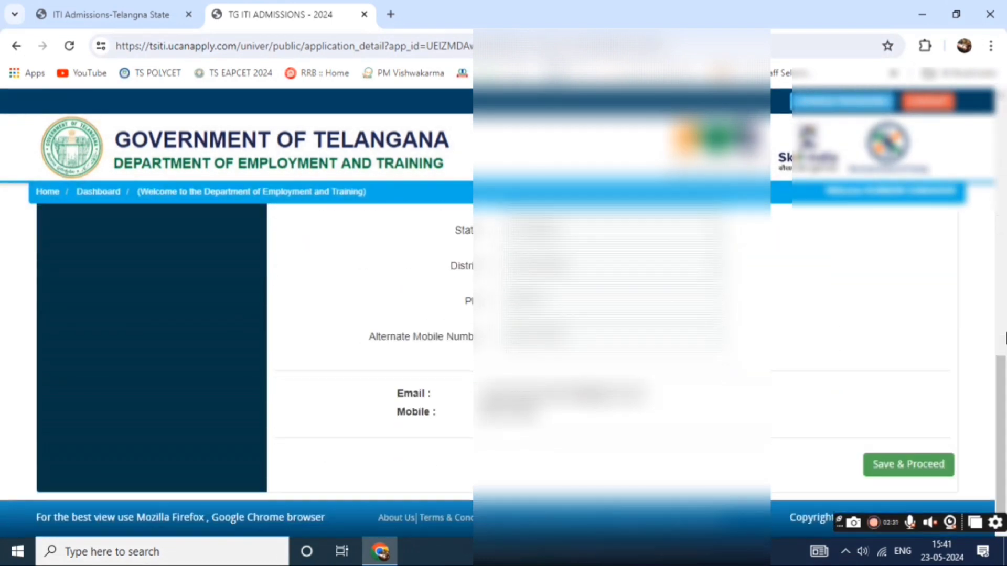
click(911, 465)
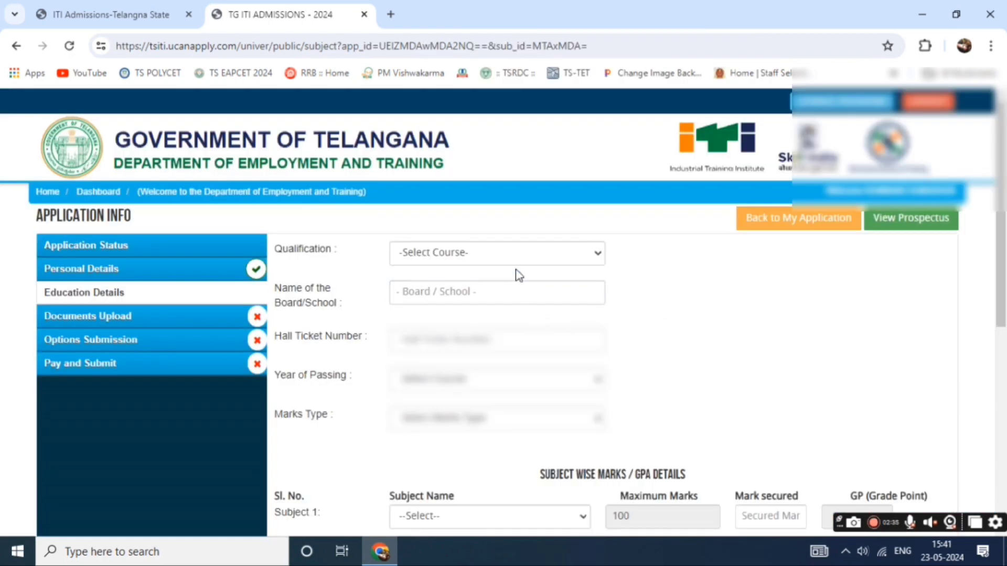
Set the qualification to 10TH PASS and the board to SECONDARY EDUCATION.
click(501, 253)
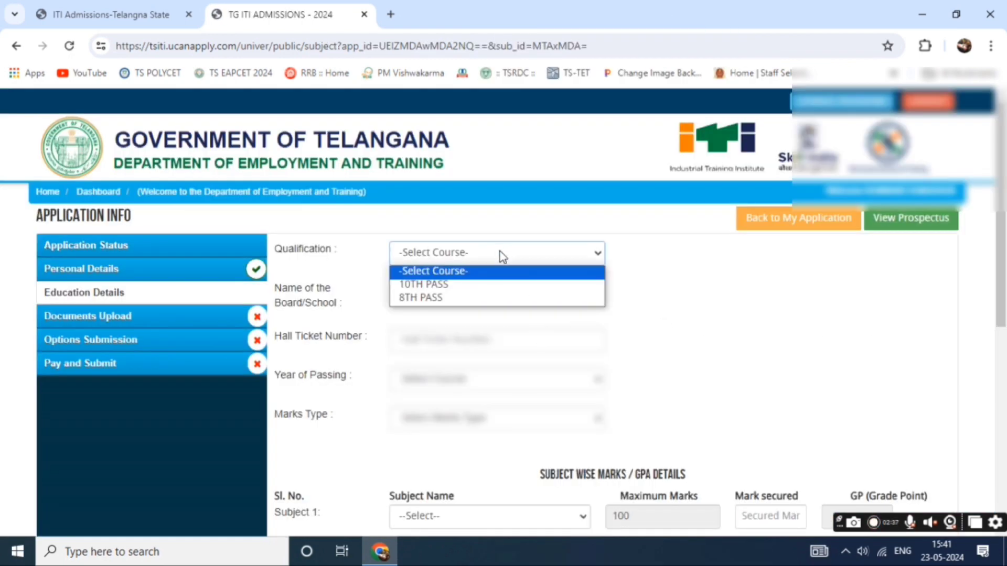
click(493, 286)
click(486, 297)
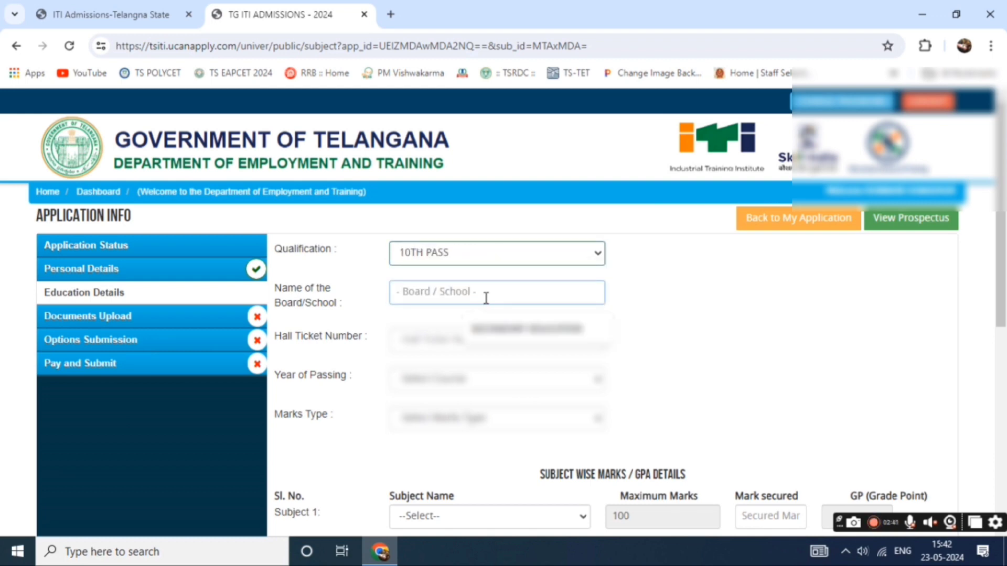
click(517, 329)
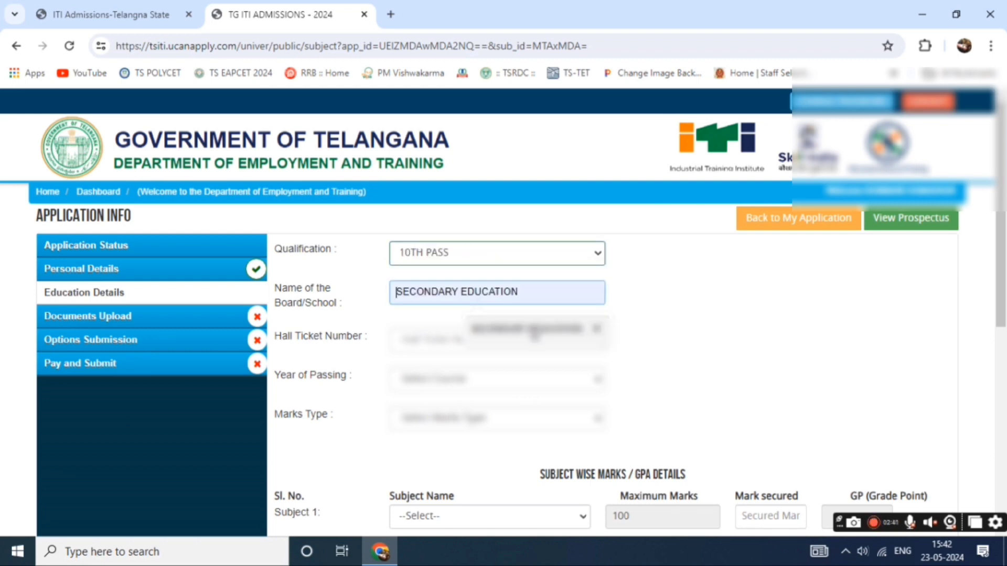
Enter the hall ticket number and bring up the Year of Passing list.
click(505, 336)
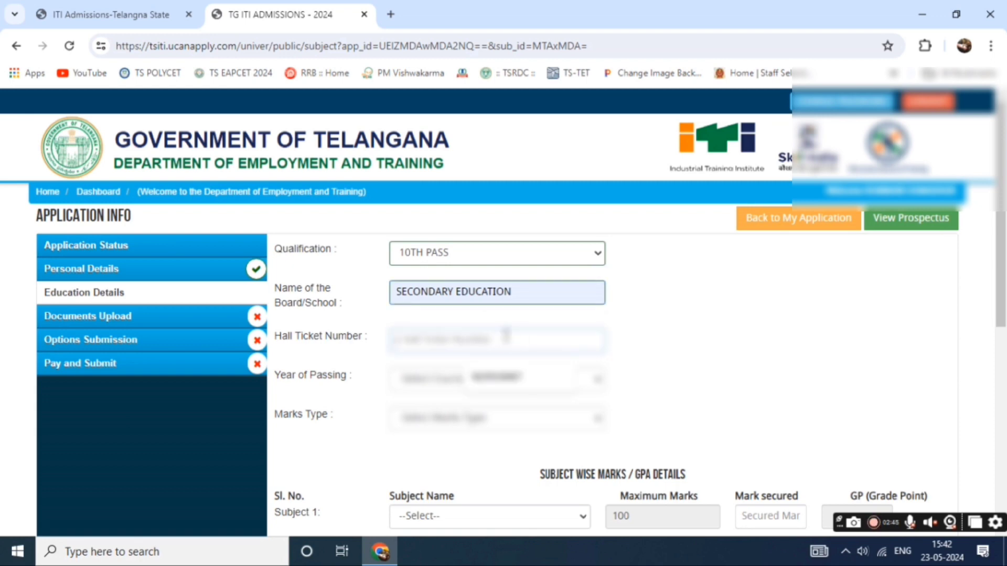
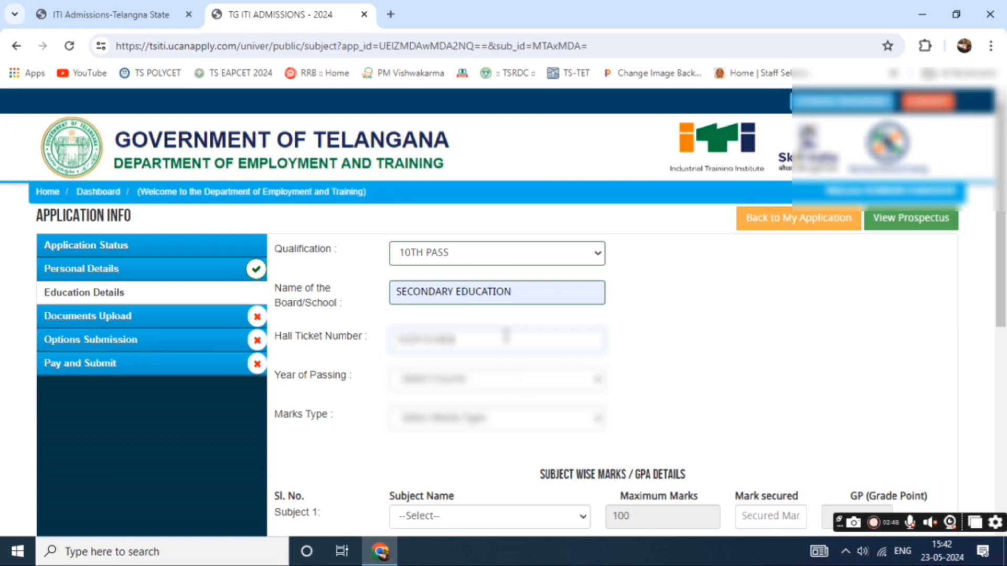
click(488, 383)
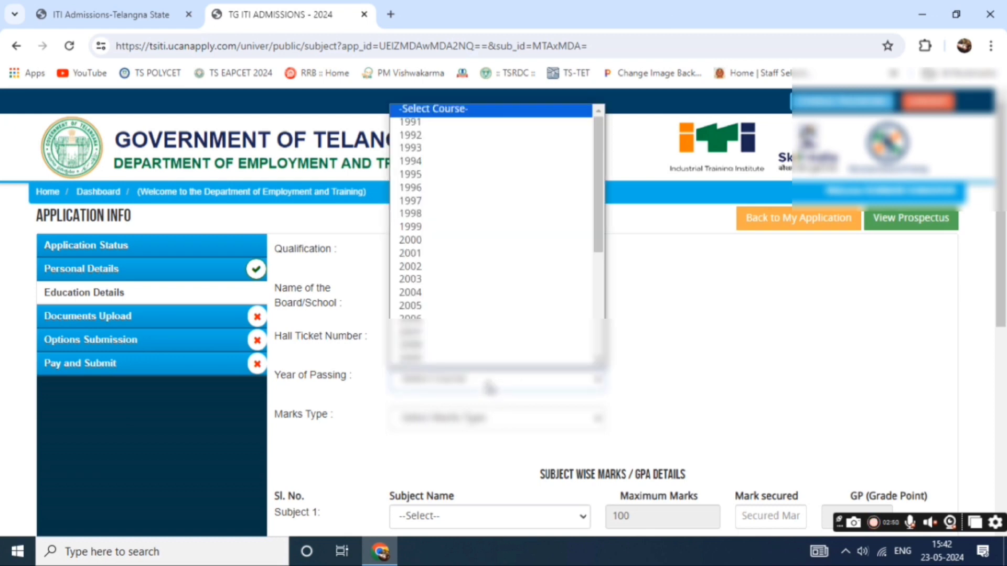
scroll(488, 260, down, 5)
Choose the year of passing and set Marks Type to GPA.
click(485, 253)
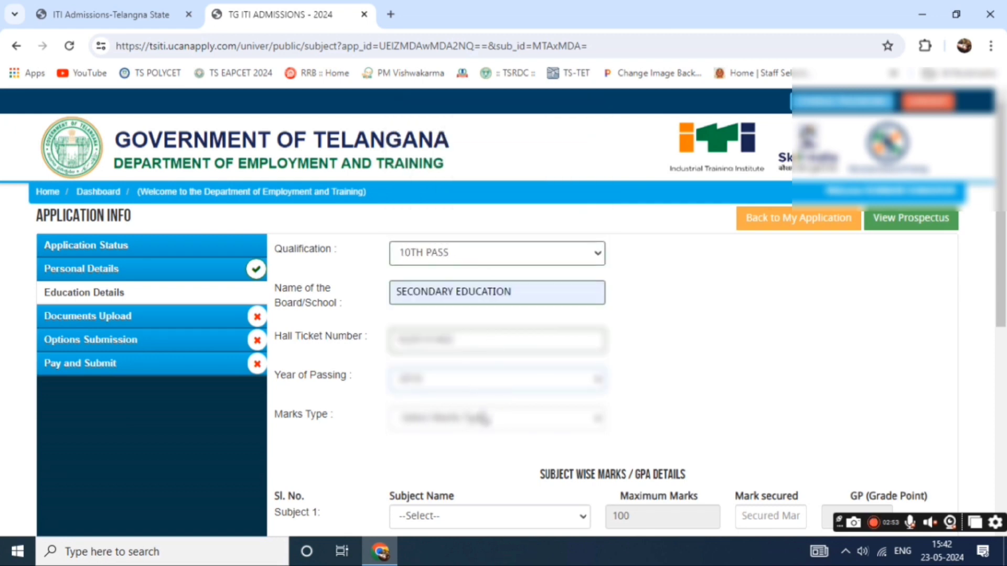
click(481, 418)
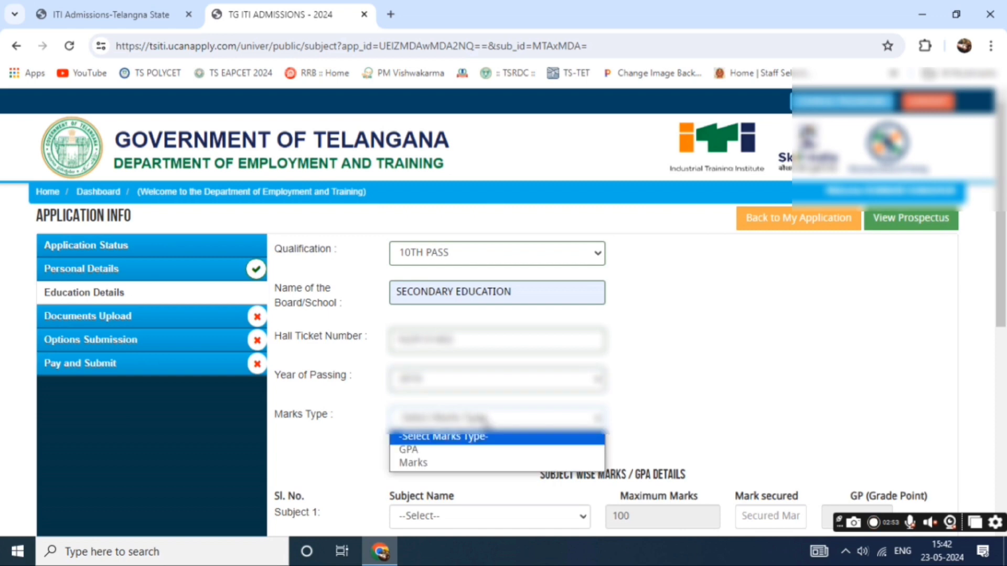
click(493, 452)
scroll(634, 372, down, 4)
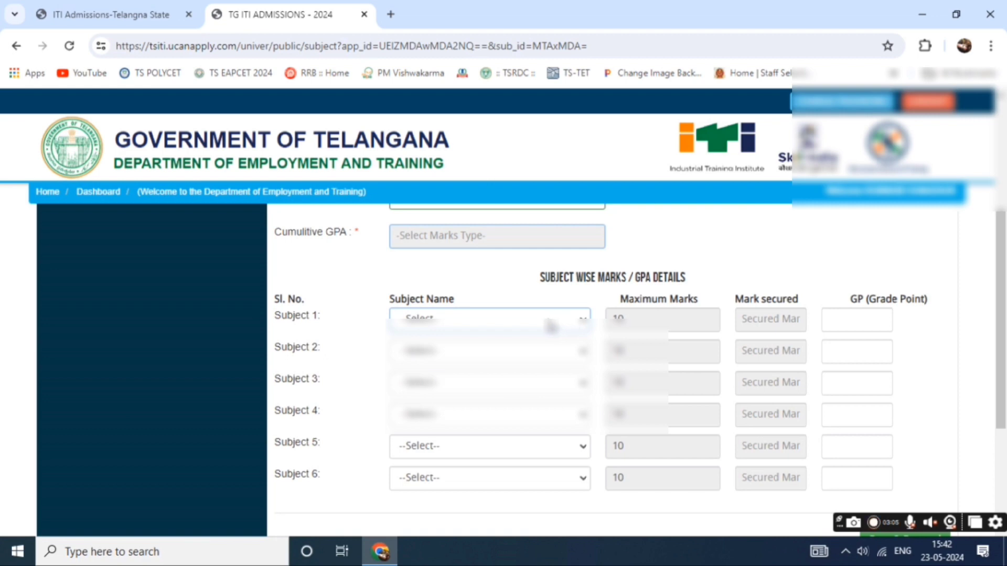
Set Subject 1 to First Language and Subject 2 to Third Language (Exampted).
click(552, 329)
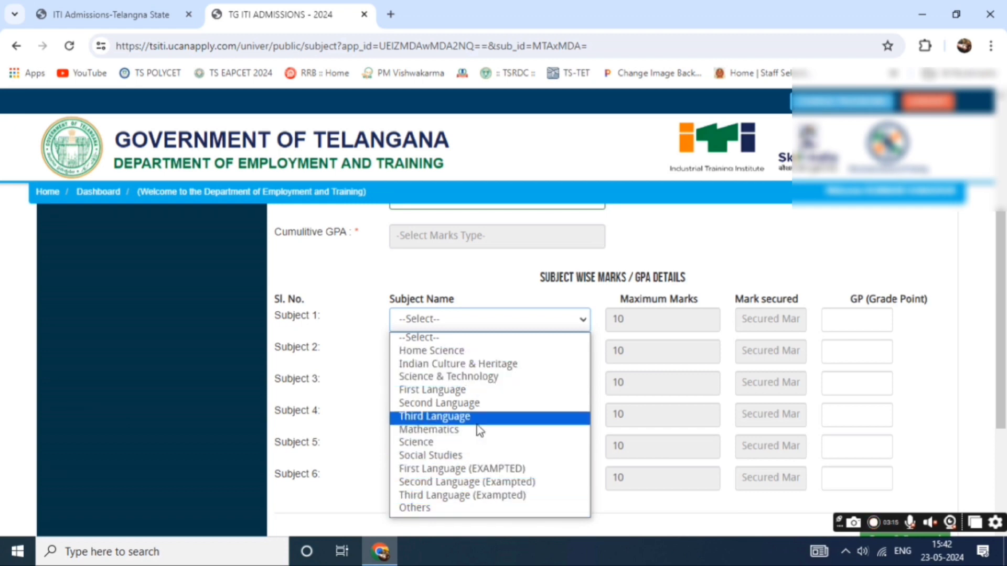
click(480, 396)
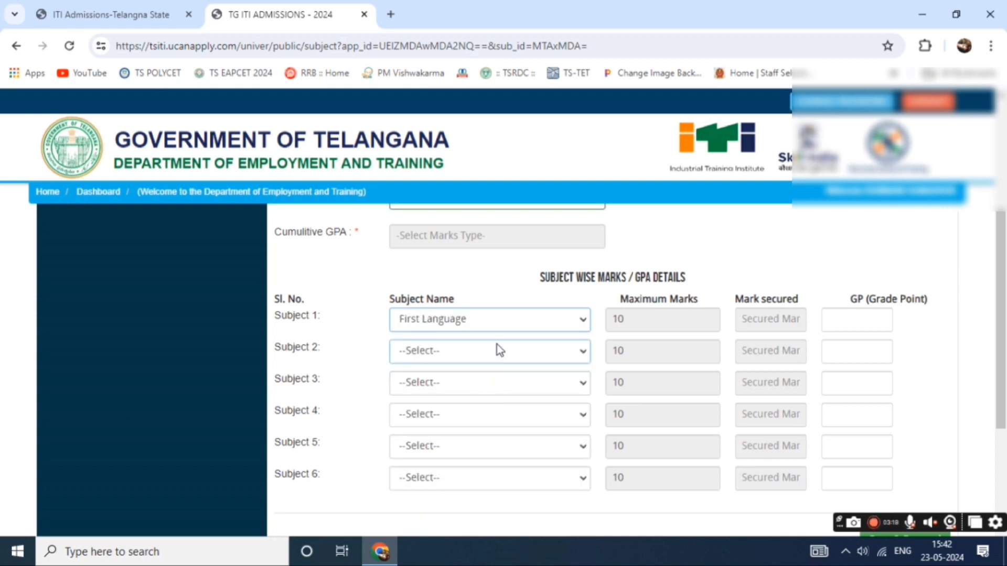
click(499, 356)
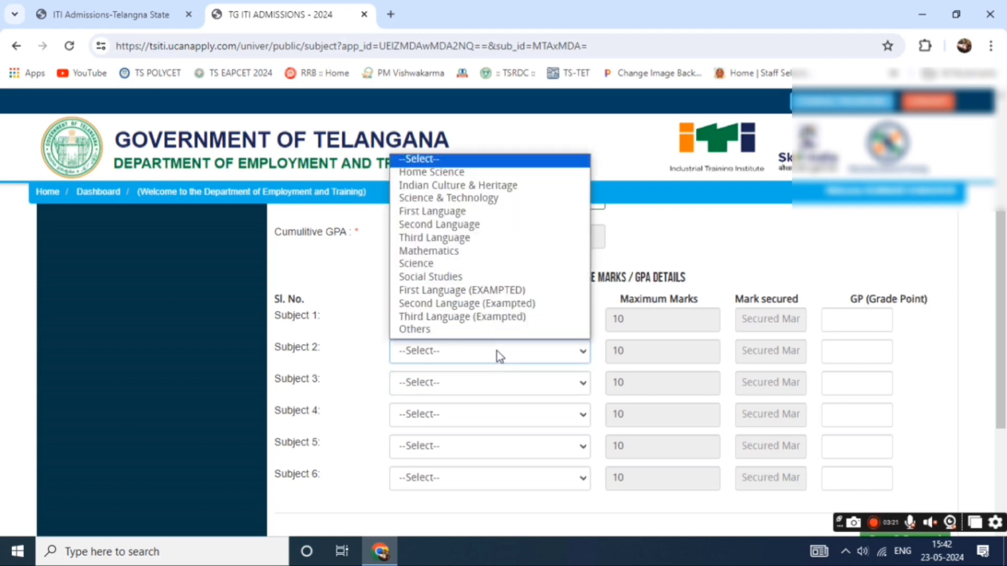
click(519, 317)
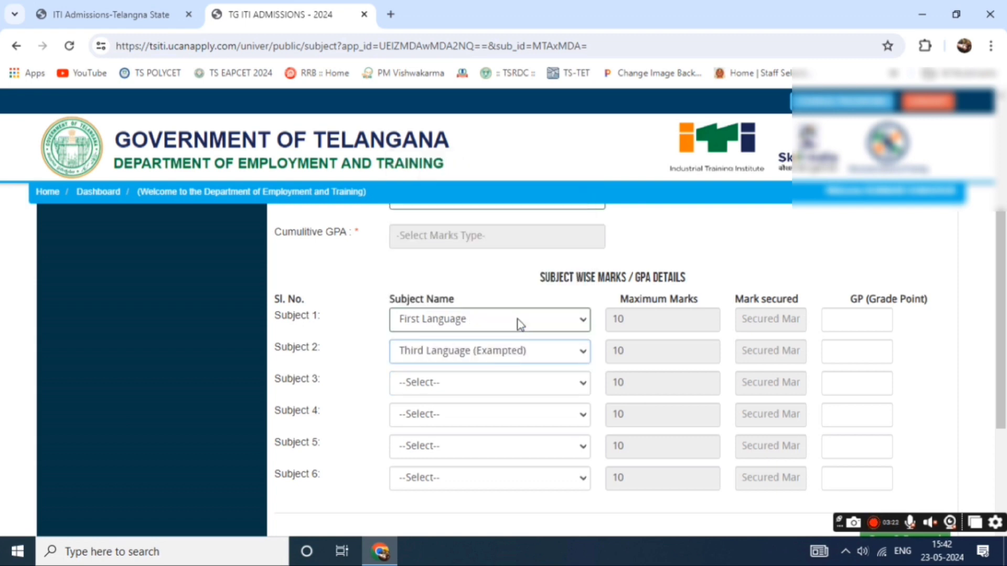
click(499, 390)
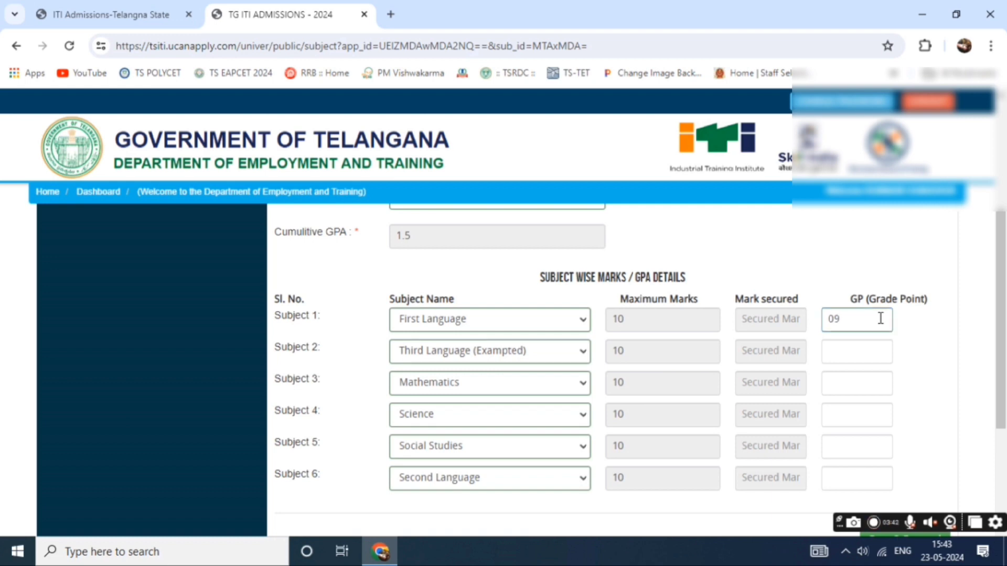
Enter grade points 07 and 0 for Subjects 2 and 3, and save the education details.
click(881, 354)
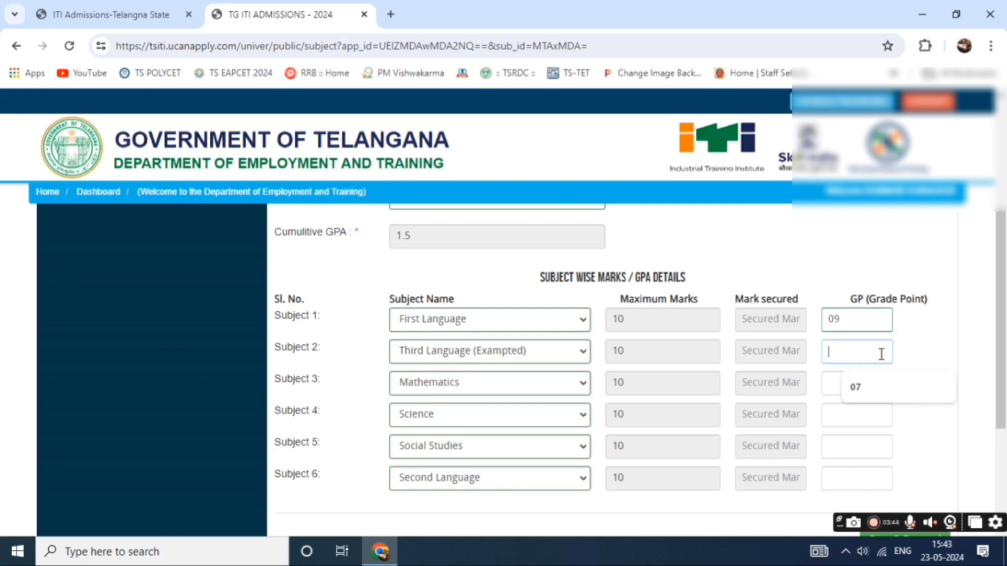
text(07)
click(871, 384)
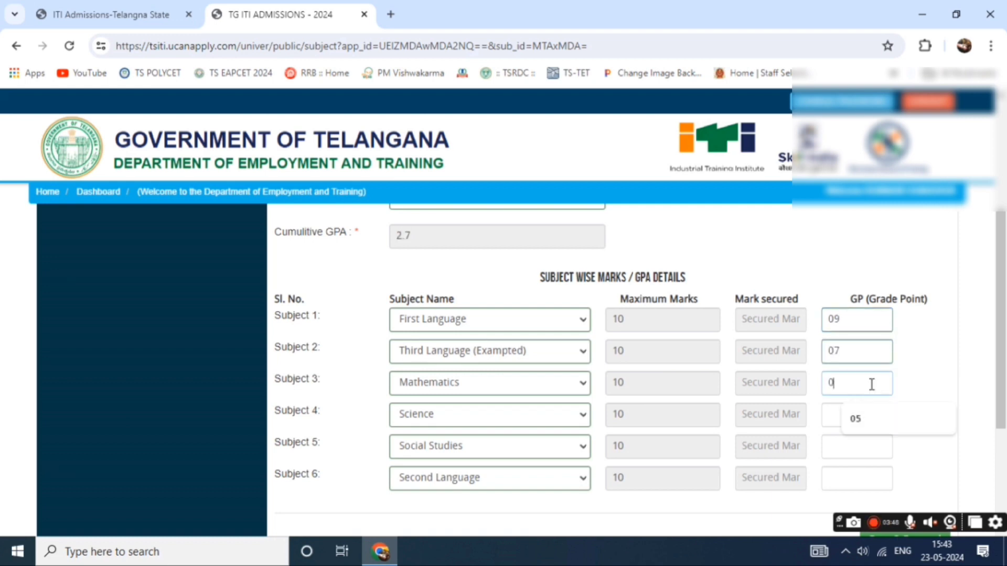
text(08)
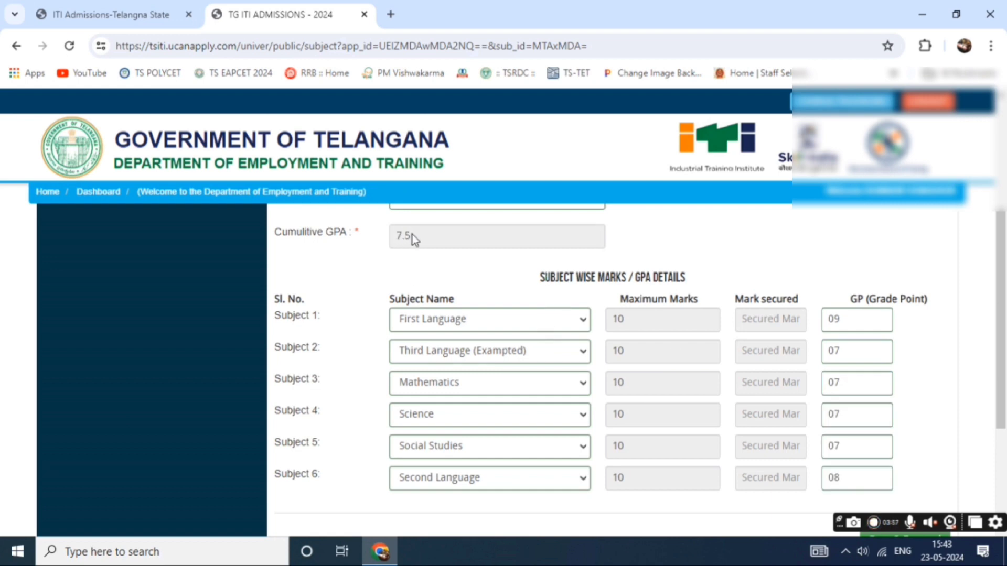
scroll(546, 272, down, 4)
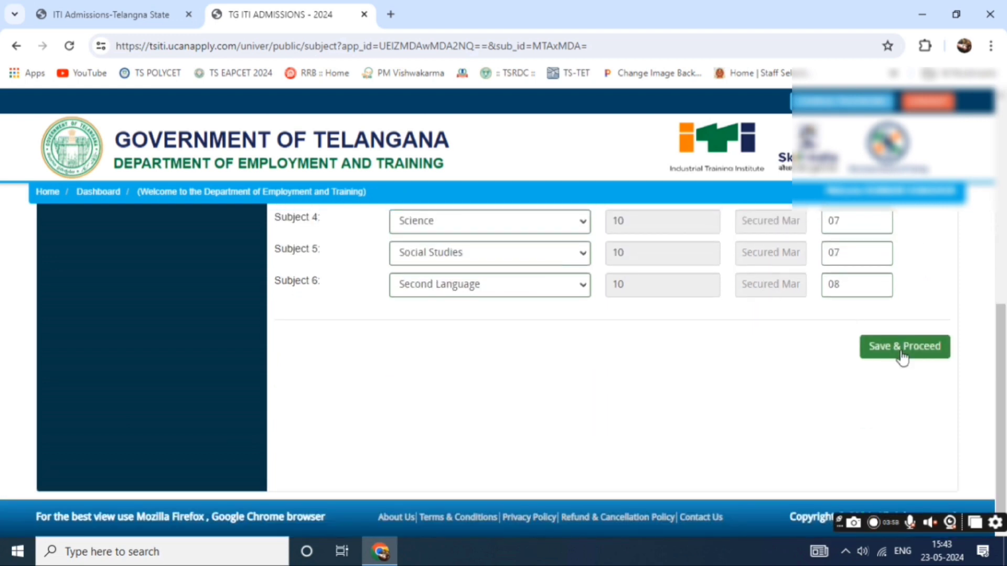
click(901, 352)
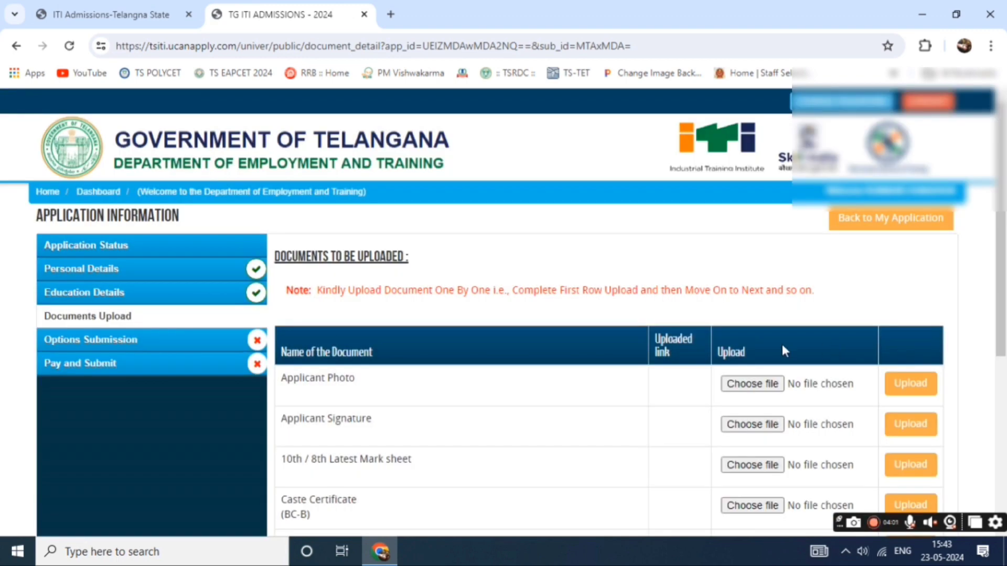
Review the Documents Upload table, highlighting the note about uploading several certificates.
scroll(738, 342, down, 1)
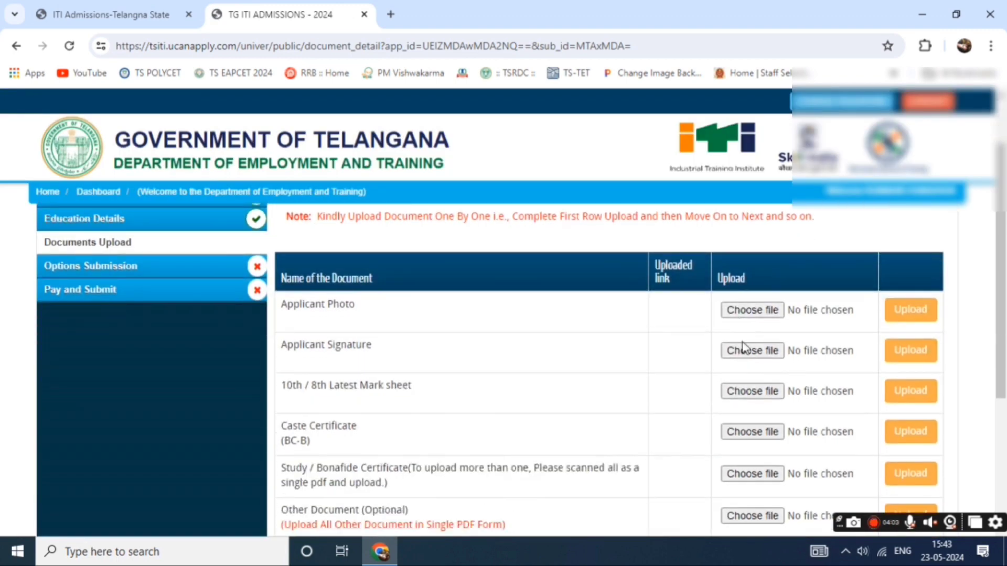
scroll(743, 347, down, 1)
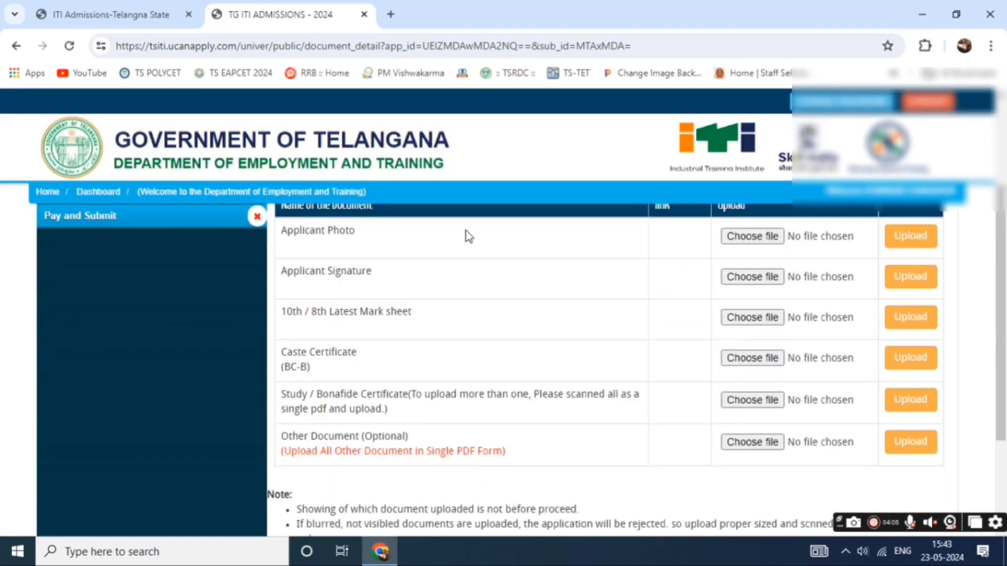
scroll(434, 242, up, 1)
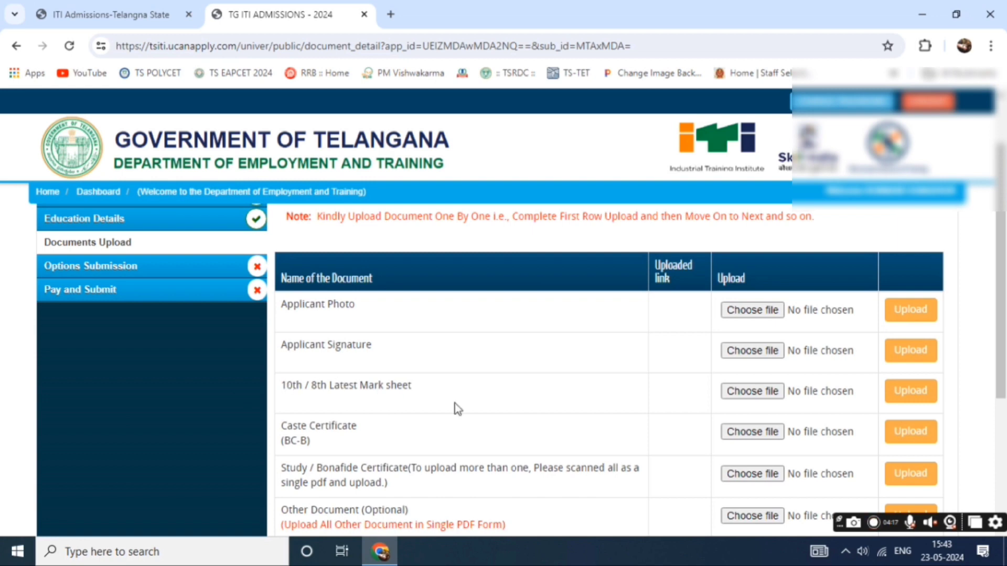
scroll(622, 377, down, 1)
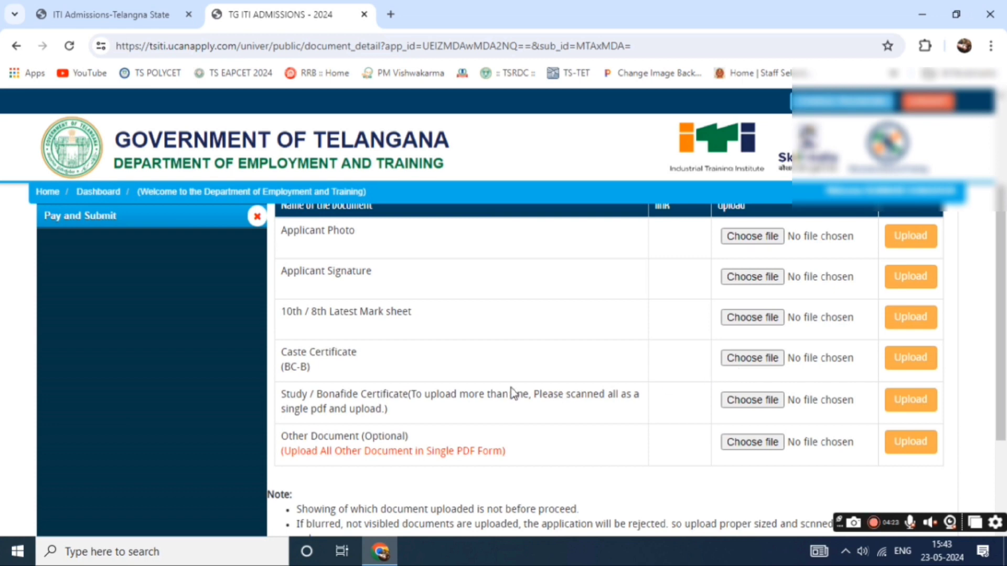
drag(378, 393, 493, 396)
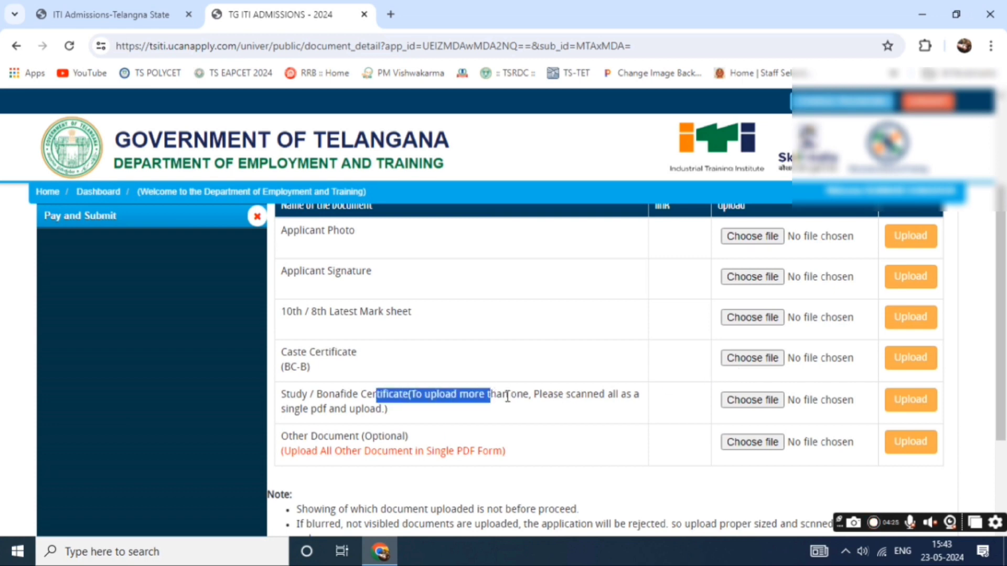
click(551, 413)
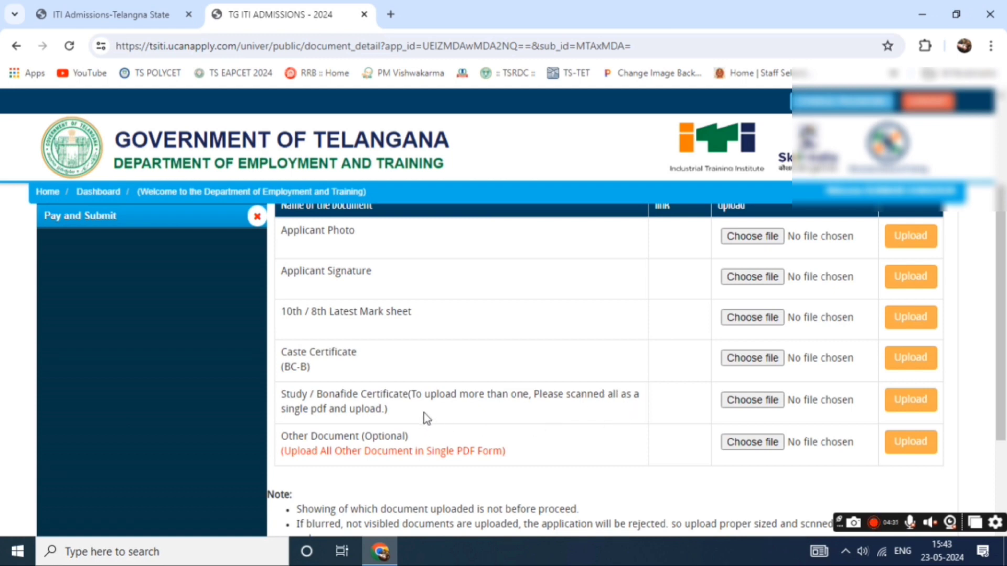
scroll(672, 404, down, 3)
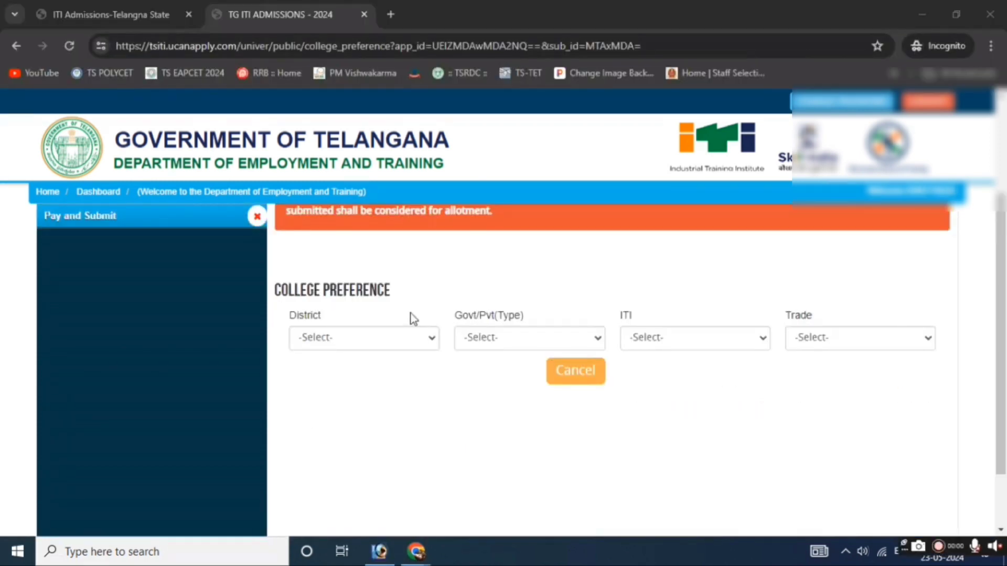
Choose district Jogulamba Gadwal, type Government, and the college Govt. ITI, Gadwal.
click(401, 341)
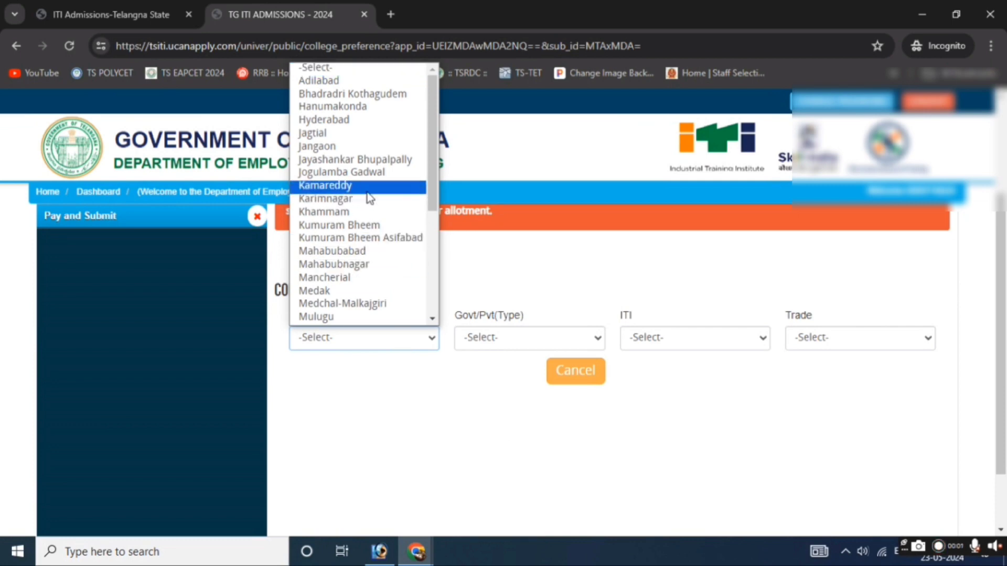
click(362, 172)
click(461, 338)
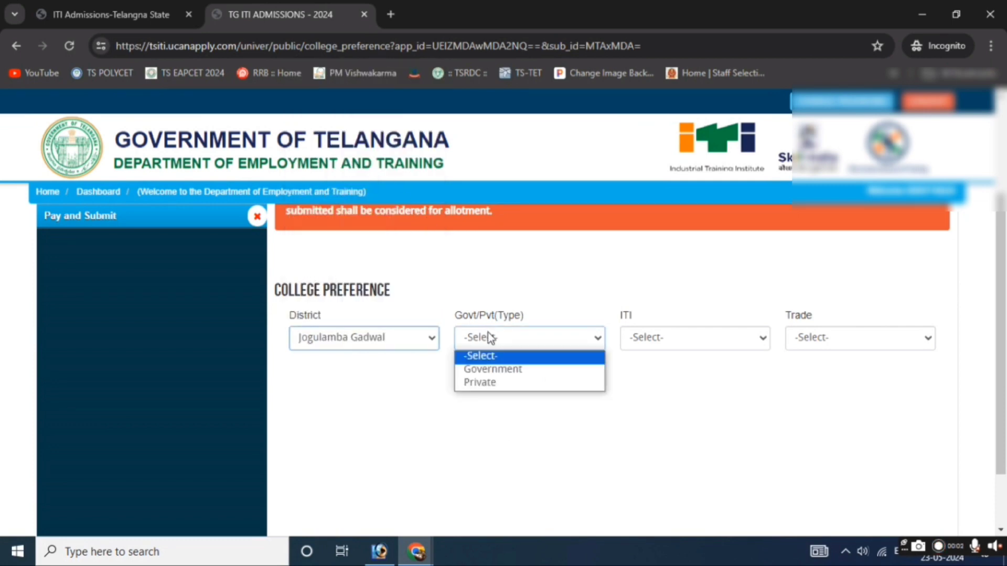
click(493, 368)
click(659, 349)
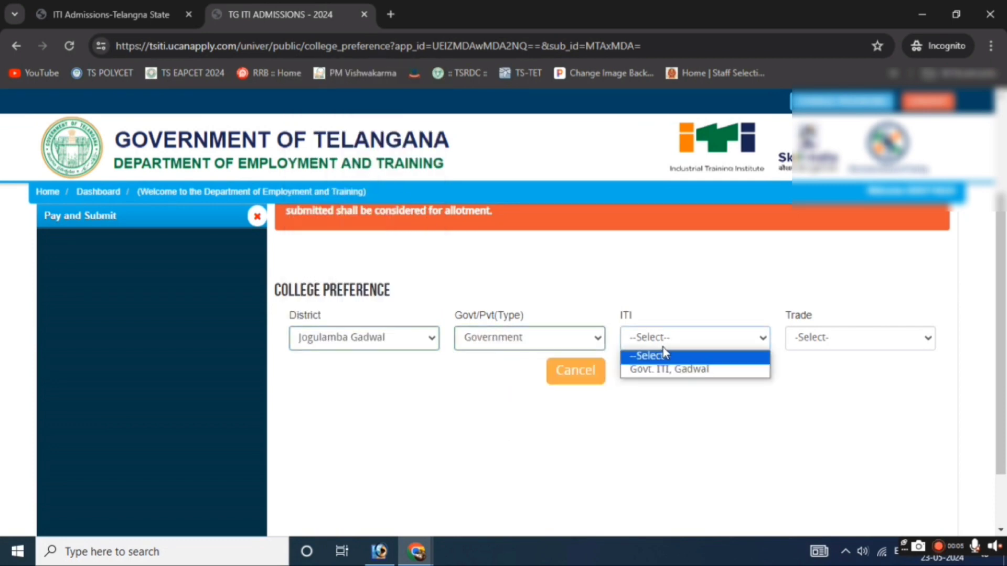
click(668, 369)
Pick the Computer Operator and Programming Assistant trade, accept the free seat, and lock the preference.
click(818, 339)
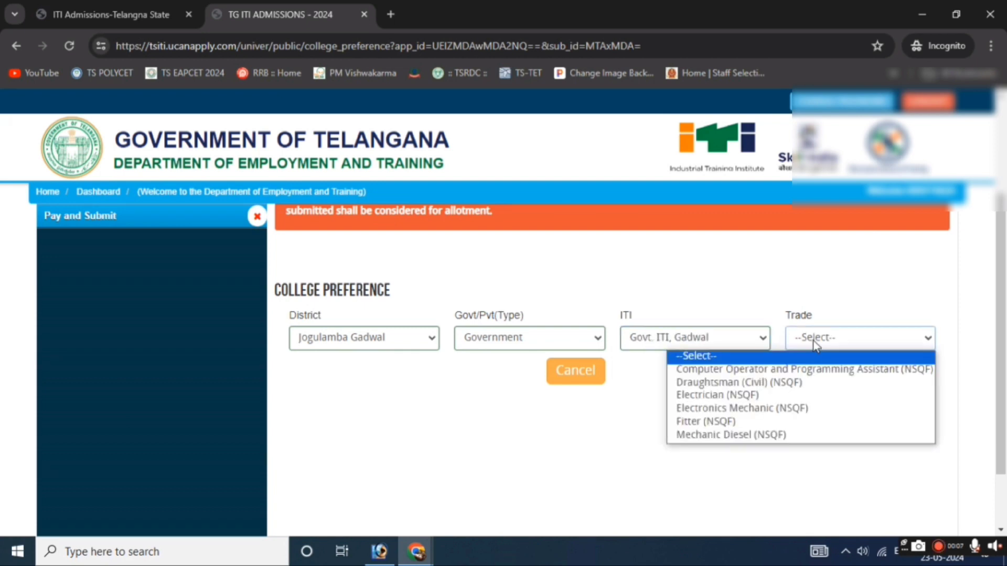
click(755, 369)
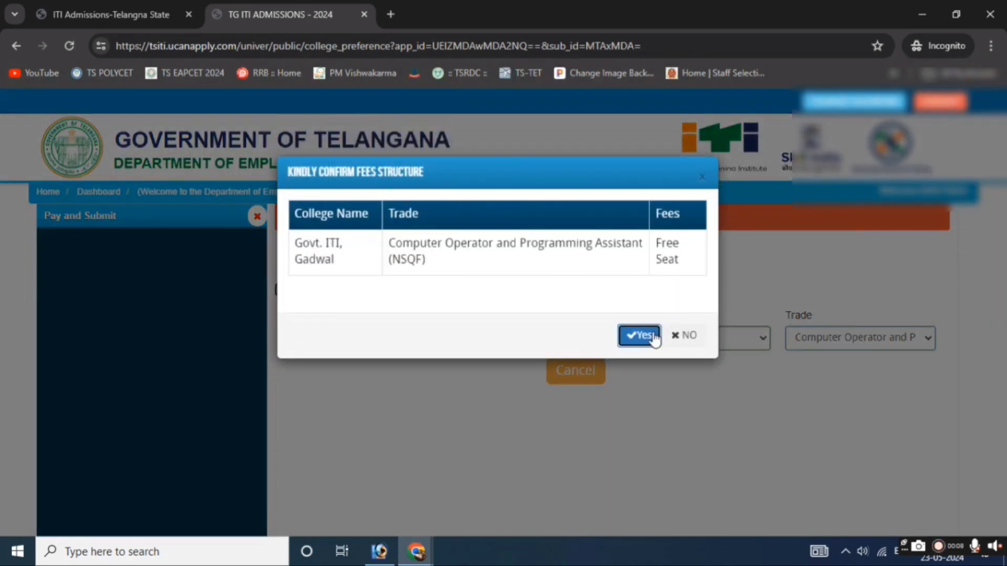
click(650, 337)
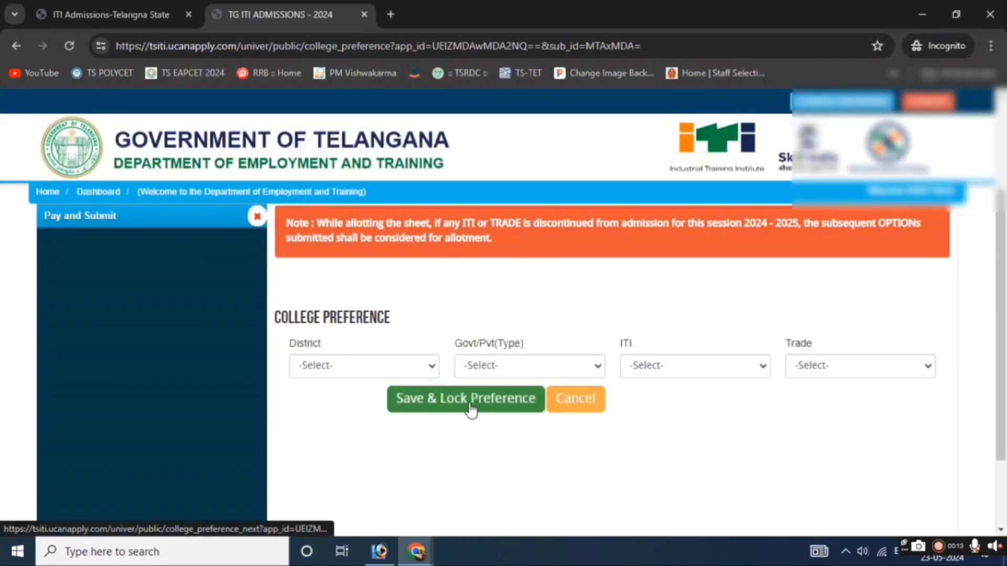
click(470, 404)
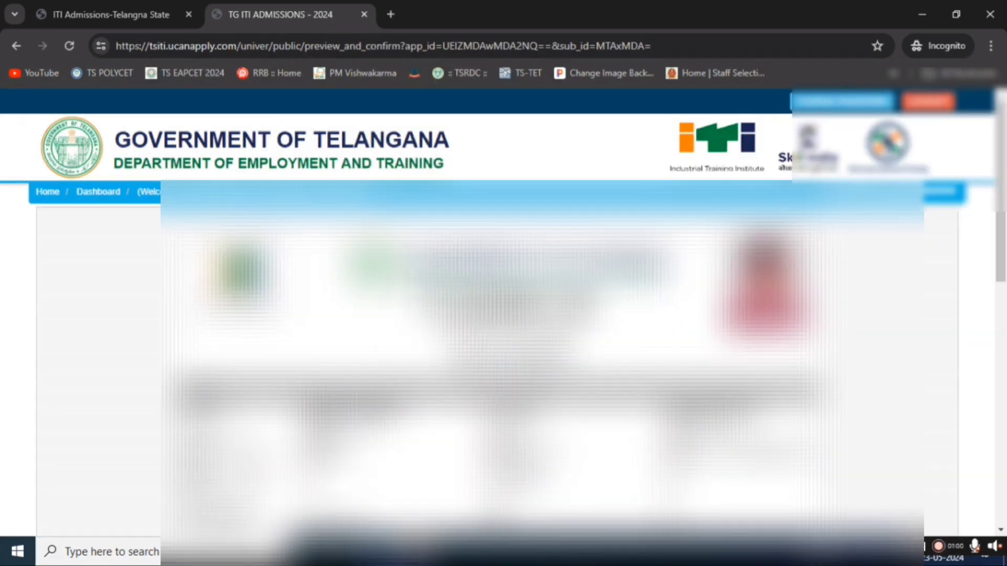
Review the application preview, confirm the final submission, and continue to the Rs 100 payment page.
scroll(498, 367, down, 5)
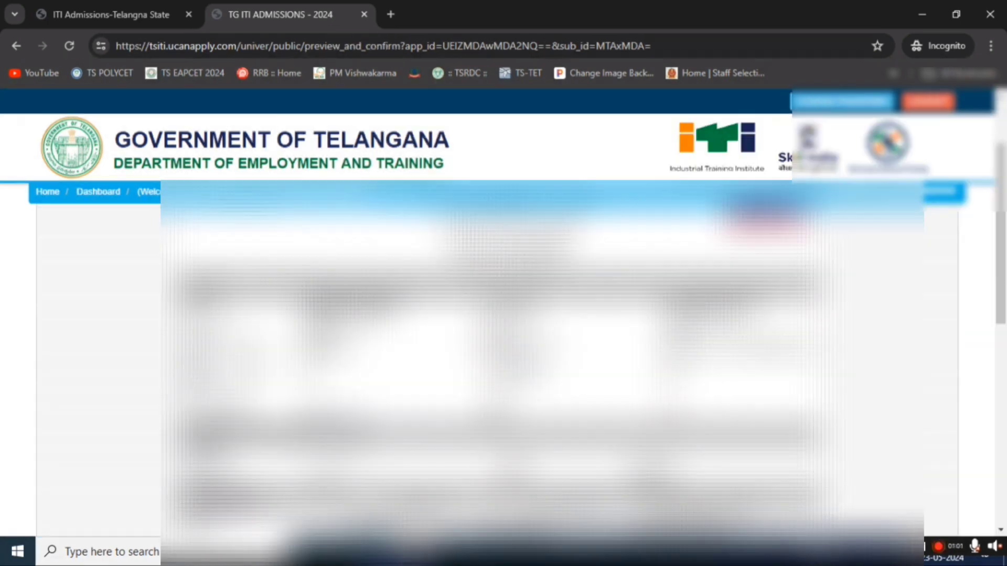
scroll(498, 367, up, 3)
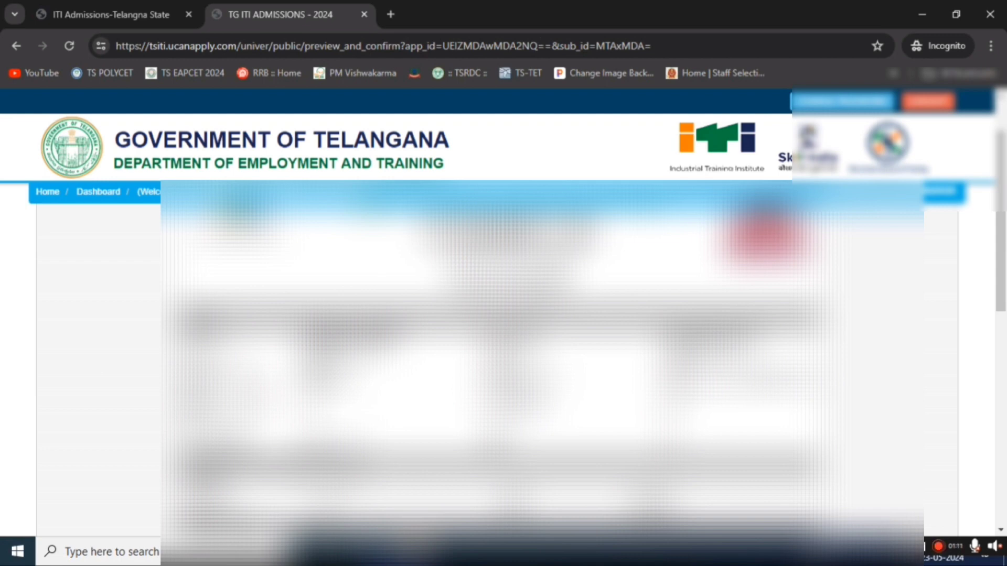
scroll(542, 367, down, 3)
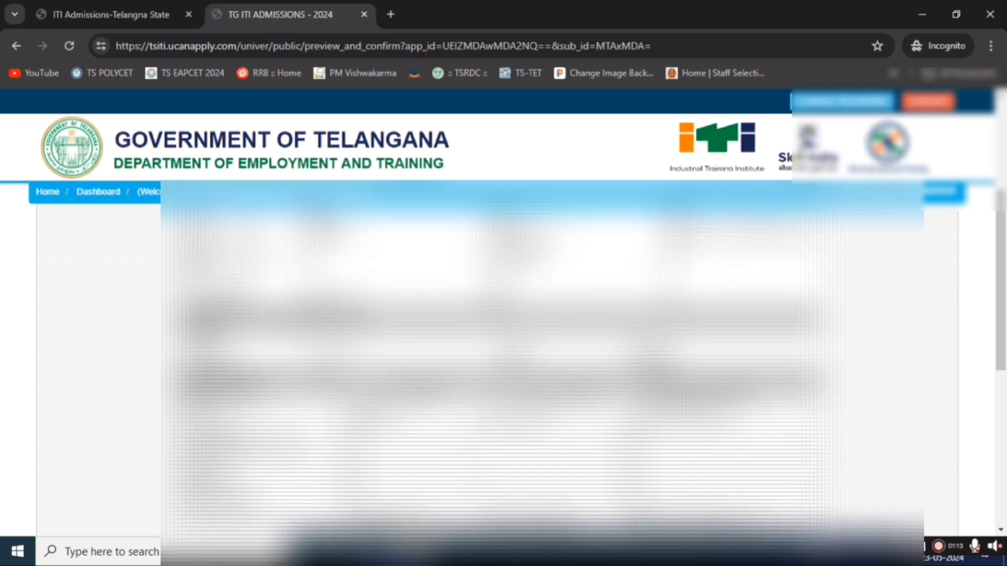
scroll(543, 367, down, 3)
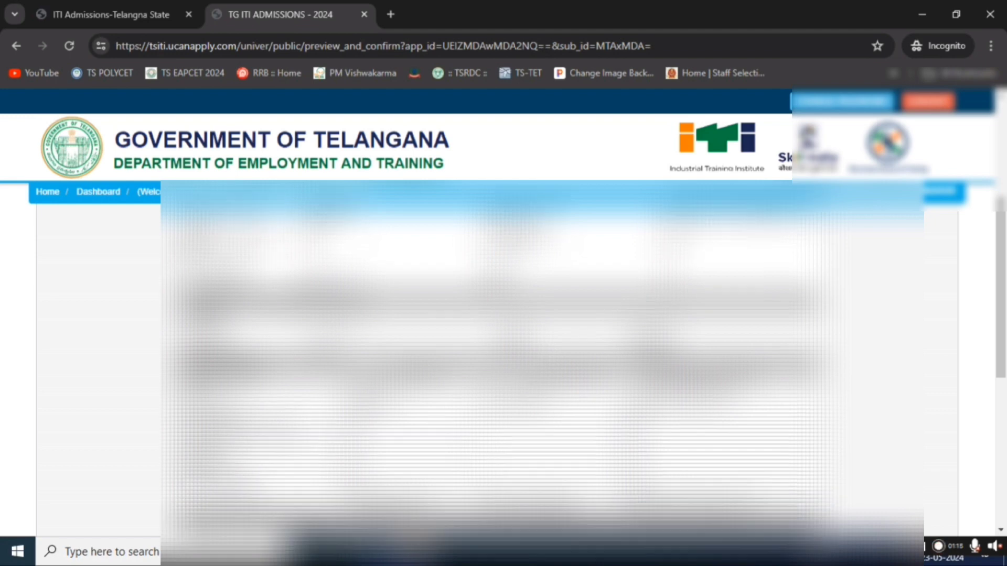
scroll(542, 367, down, 5)
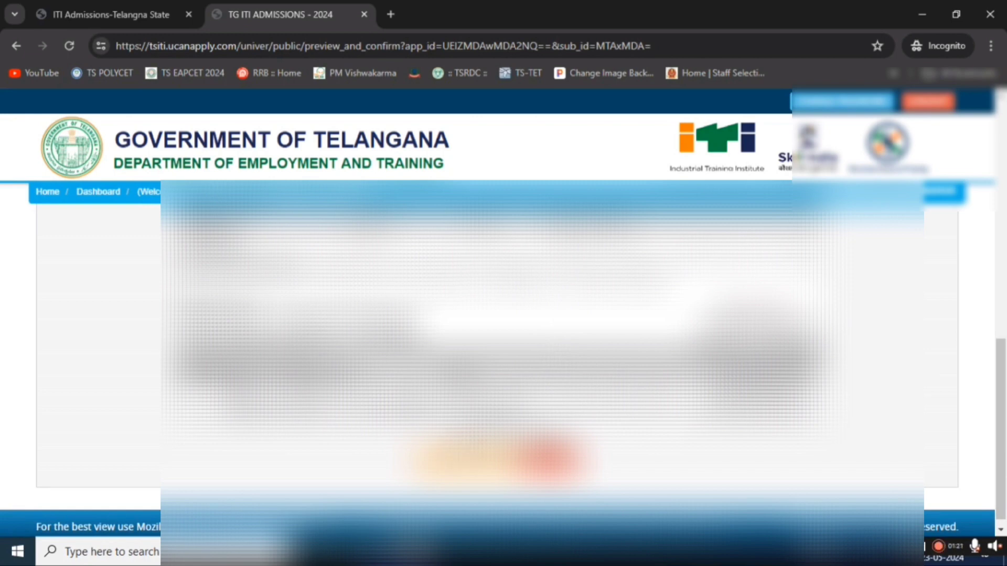
click(498, 461)
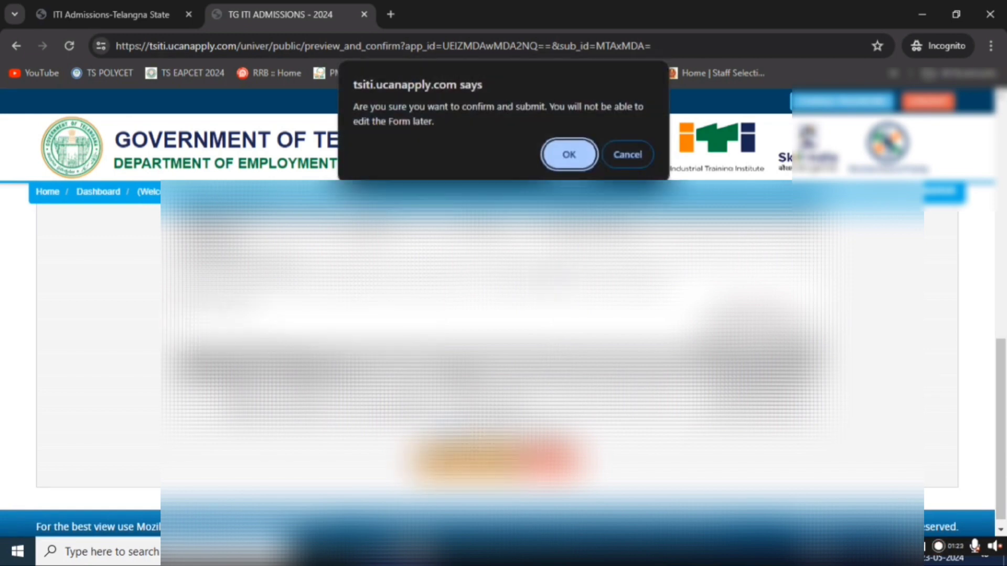
click(568, 153)
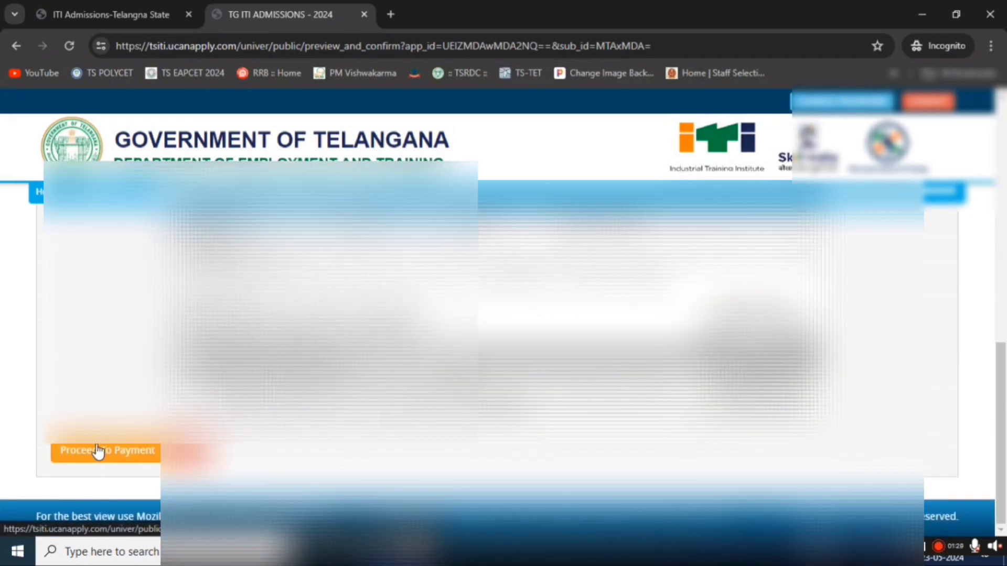
click(101, 449)
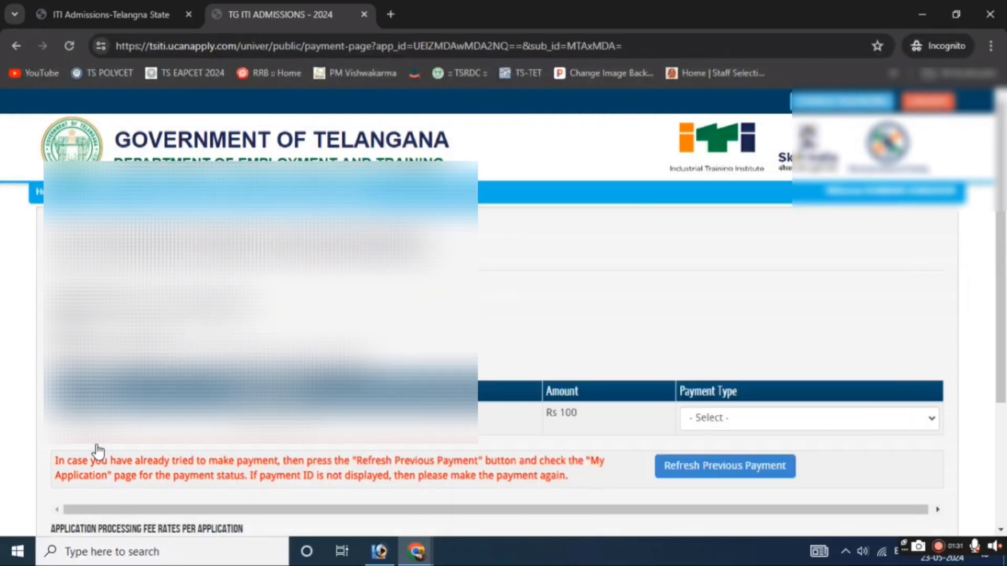
Select ONLINE* as the payment type and pay the Rs.109 total through the gateway.
click(739, 417)
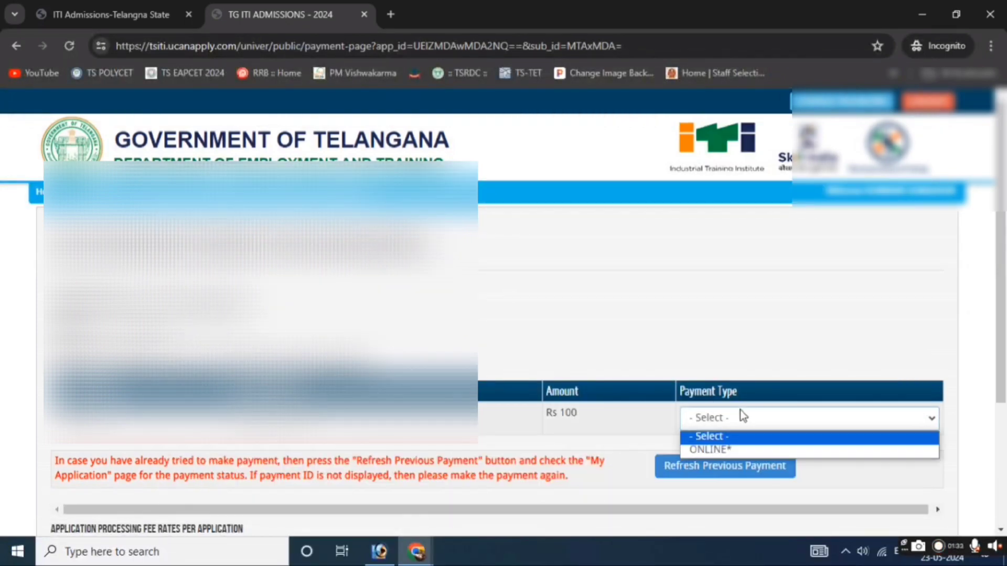
click(700, 445)
scroll(734, 314, down, 3)
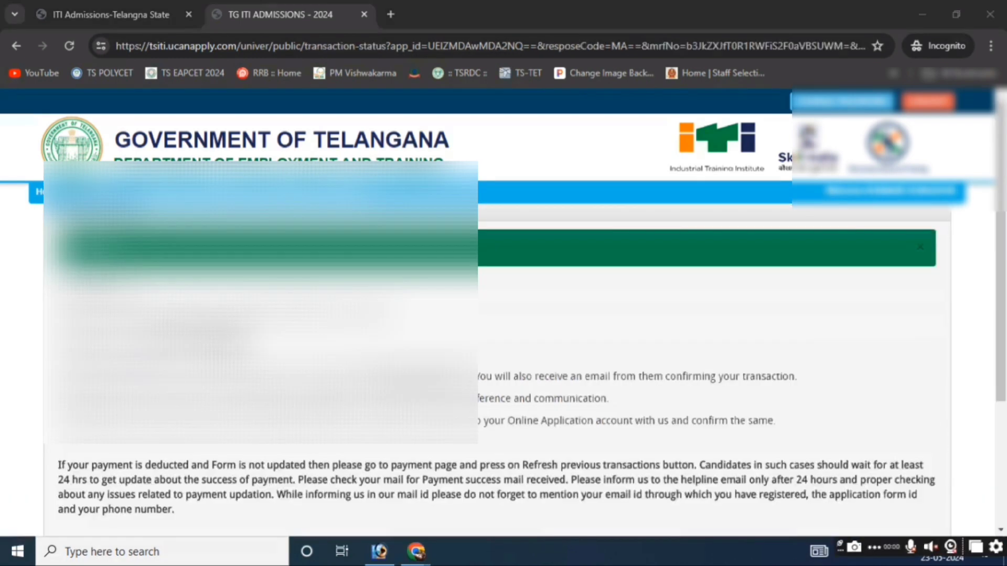
scroll(479, 361, down, 4)
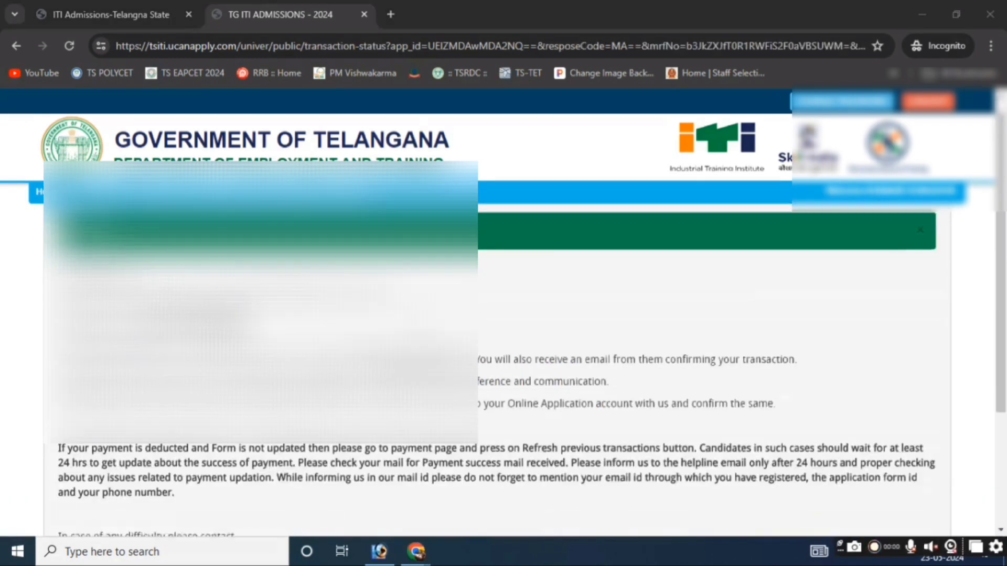
Check My Application shows CONFIRMED, then scroll through the submitted application's preview.
click(495, 443)
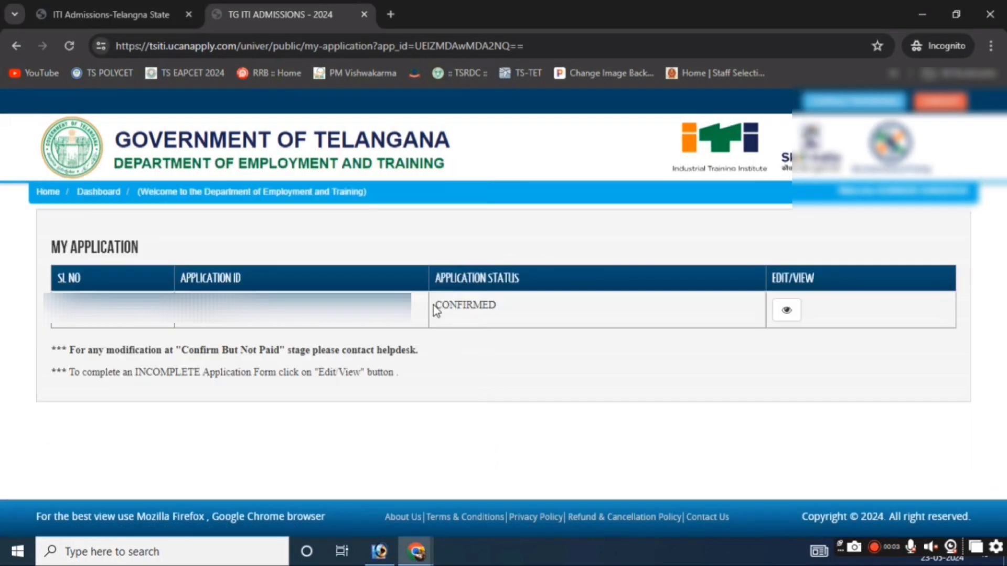
click(786, 310)
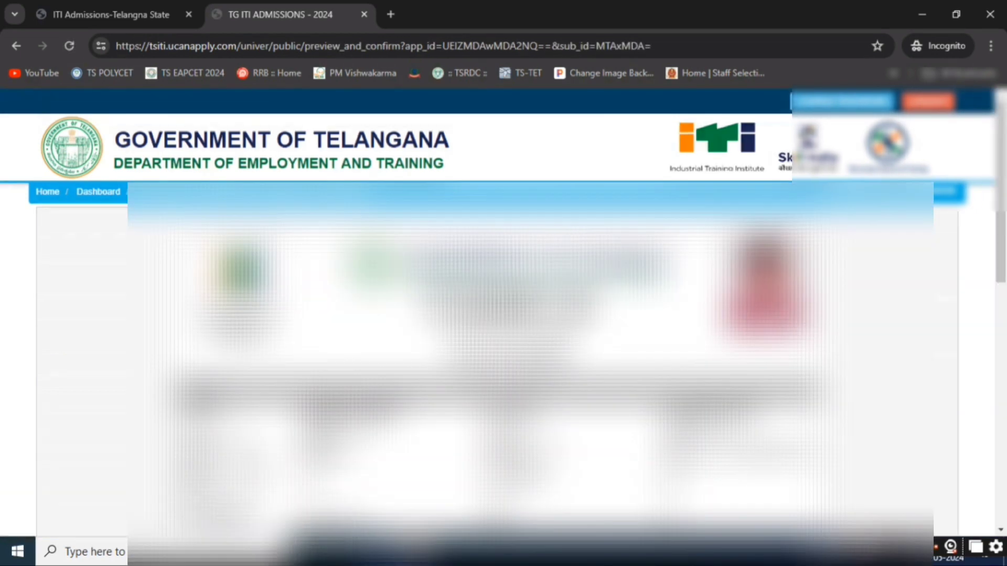
scroll(786, 310, down, 6)
scroll(786, 310, down, 3)
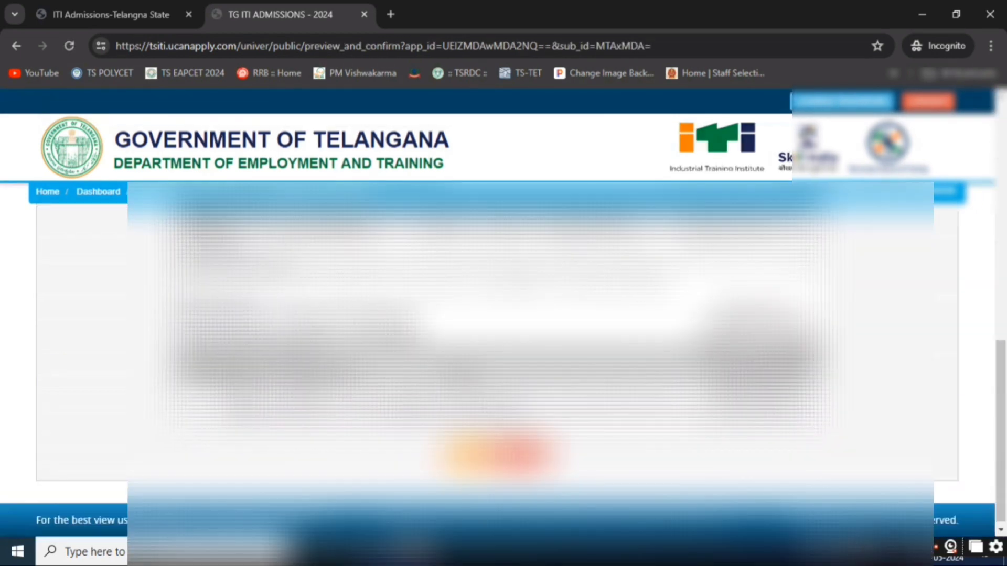
scroll(786, 310, down, 1)
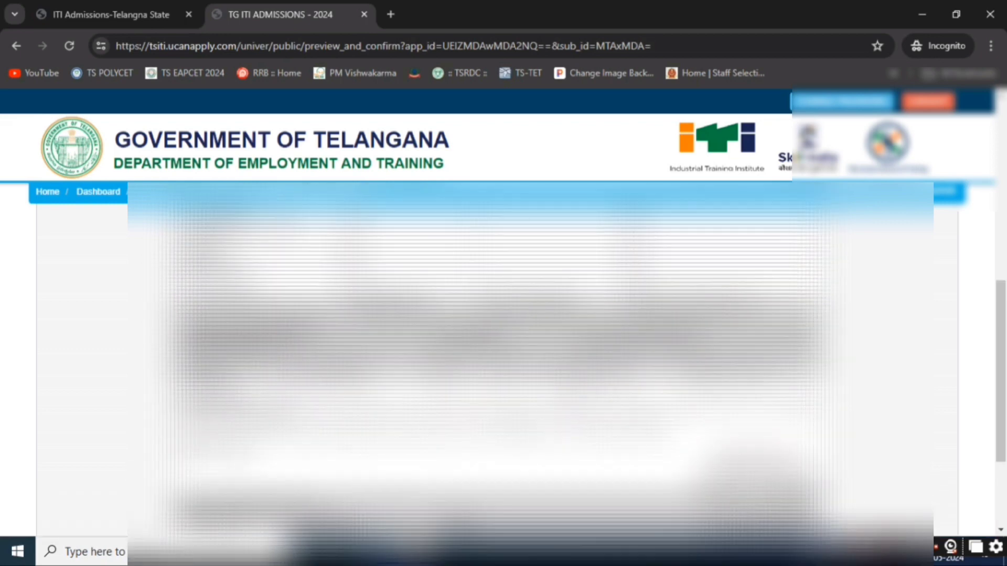